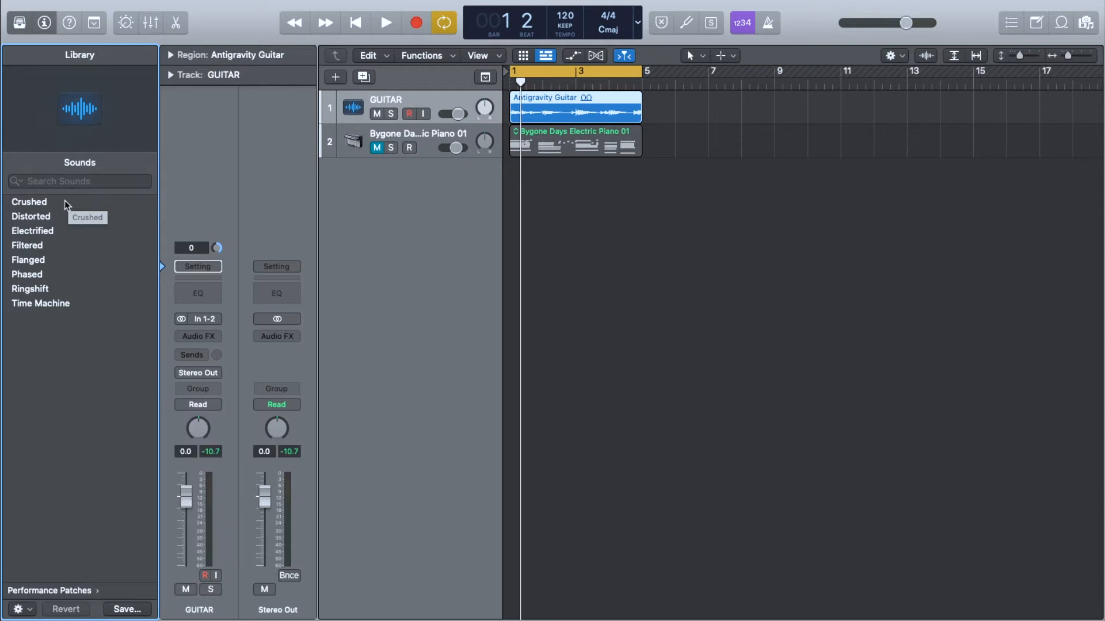
- Audition the Crushed patch on the GUITAR track during playback, switch it to the Filtered patch and hide the Library
key(space)
click(54, 203)
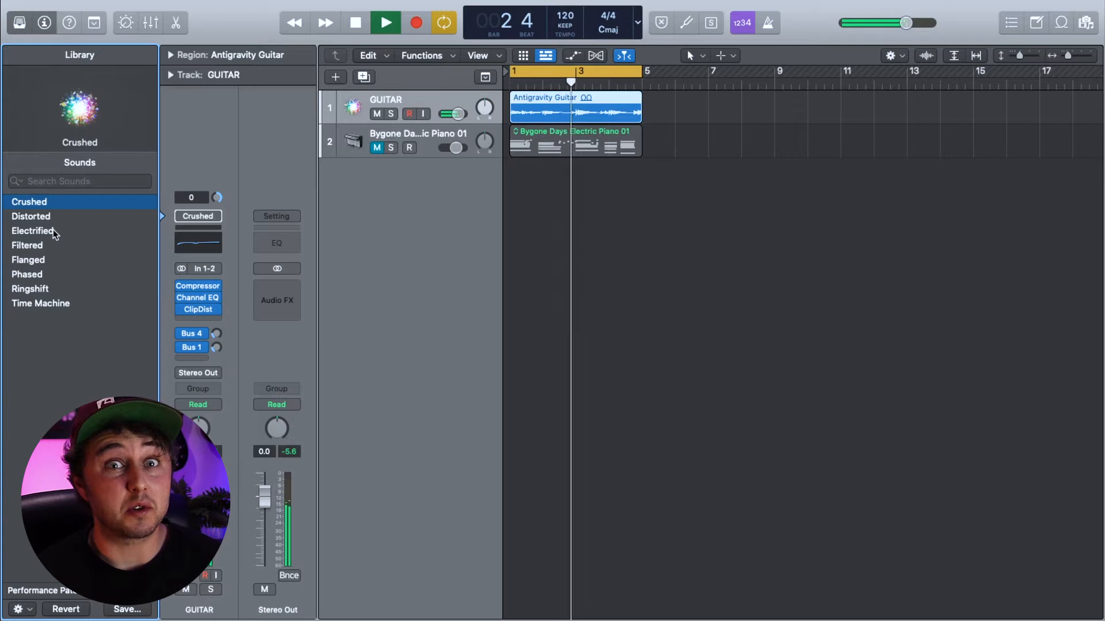
click(57, 246)
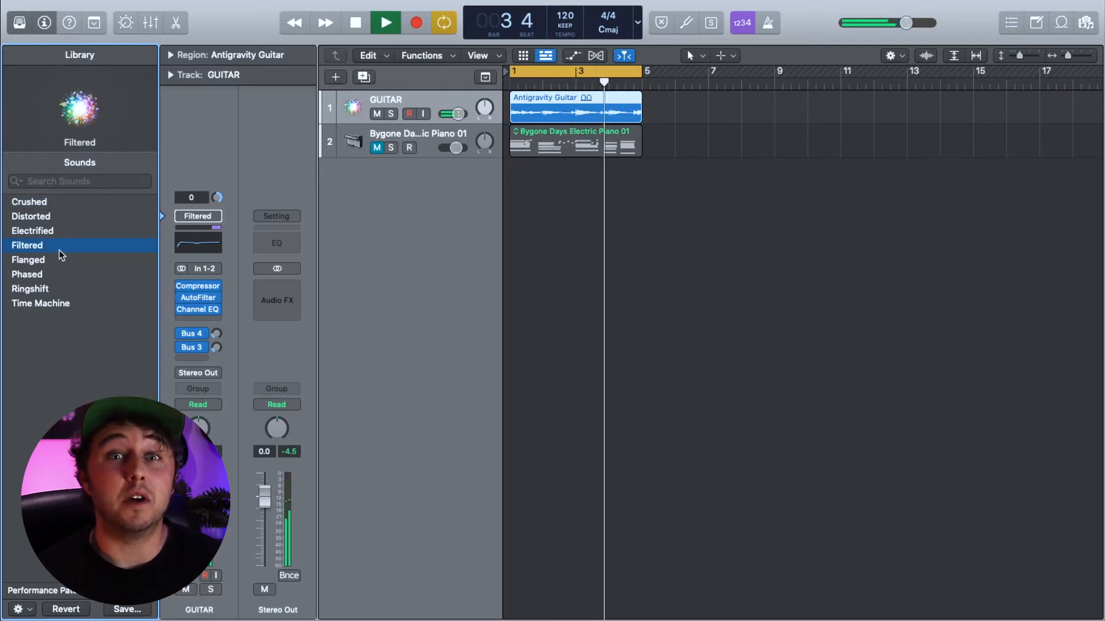
key(space)
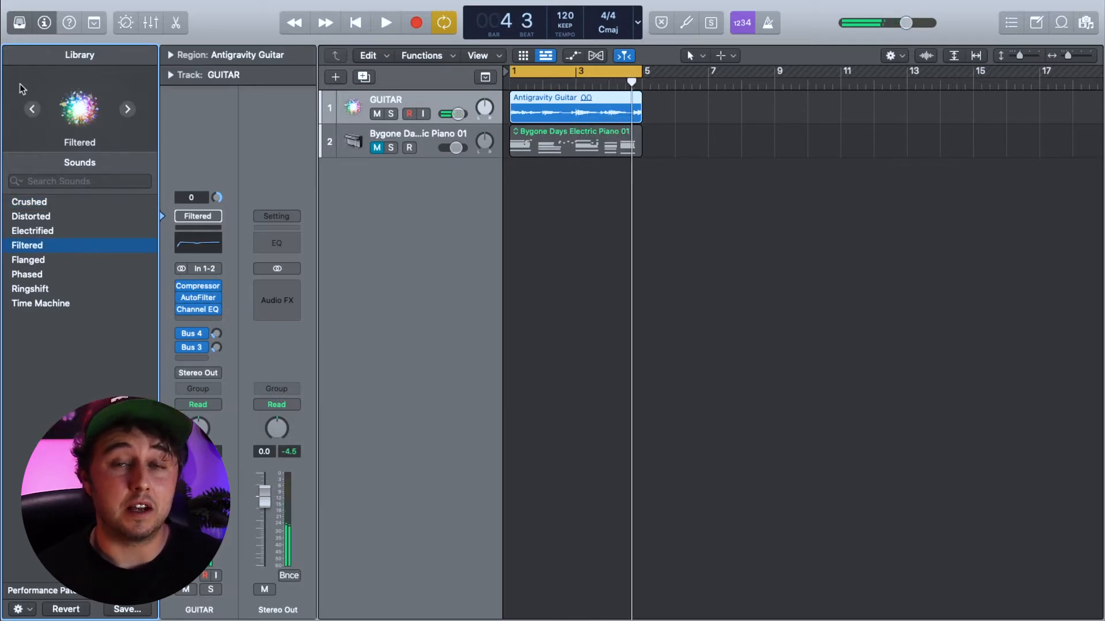
click(20, 25)
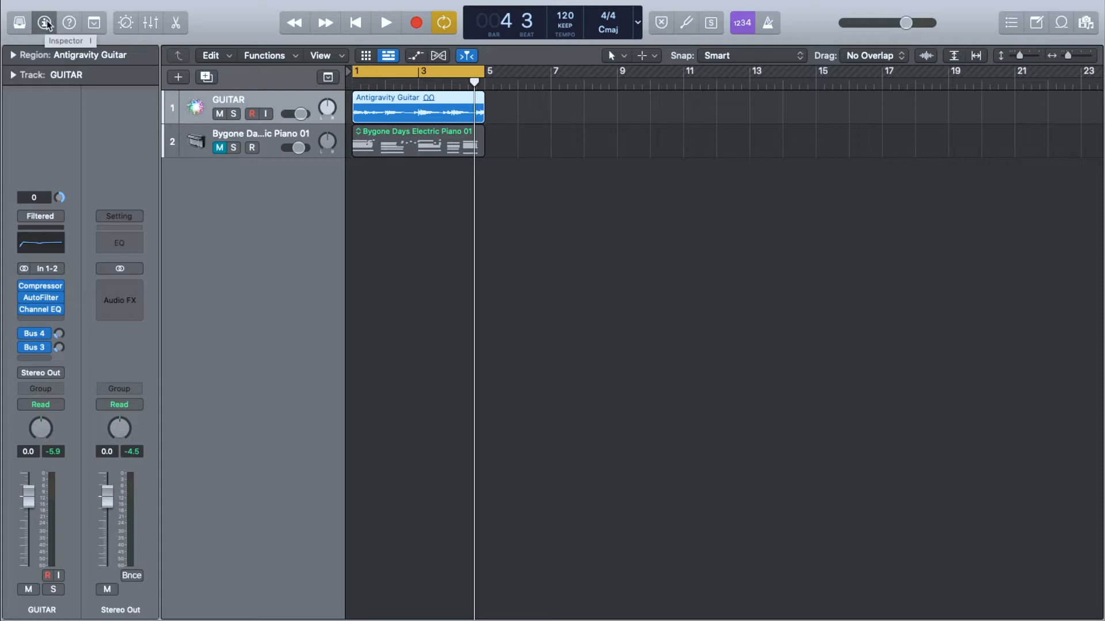
- Look at the electric piano's channel strip in the Inspector and lower the GUITAR track's volume fader to -0.1 dB
click(45, 23)
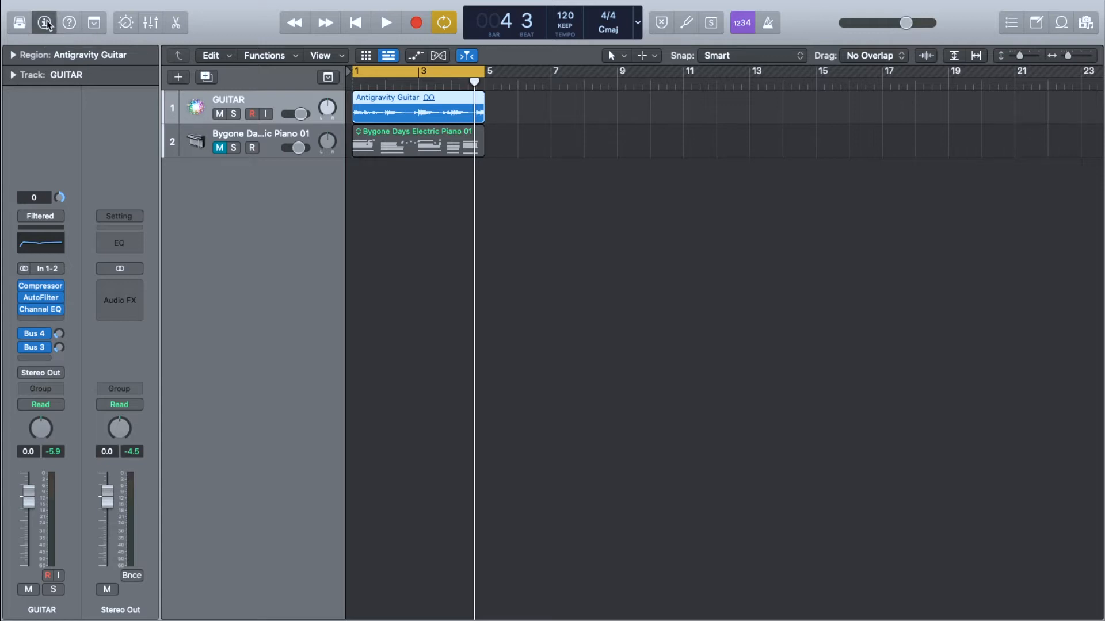
click(45, 23)
click(233, 137)
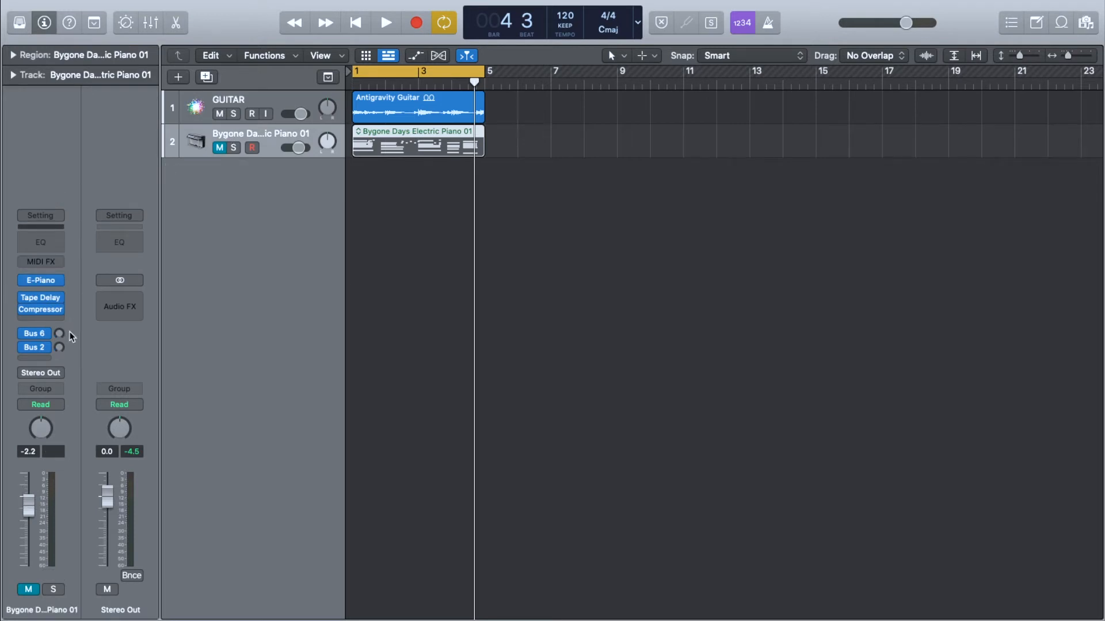
click(240, 109)
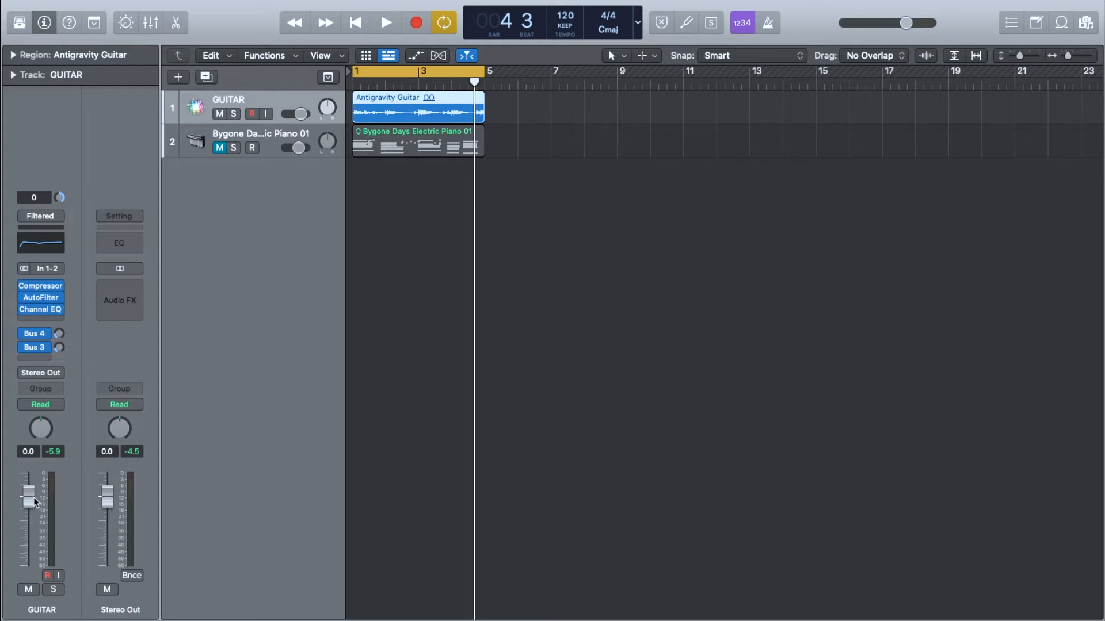
mouse_move(33, 500)
mouse_down()
mouse_move(33, 520)
mouse_move(33, 503)
mouse_up()
mouse_move(45, 310)
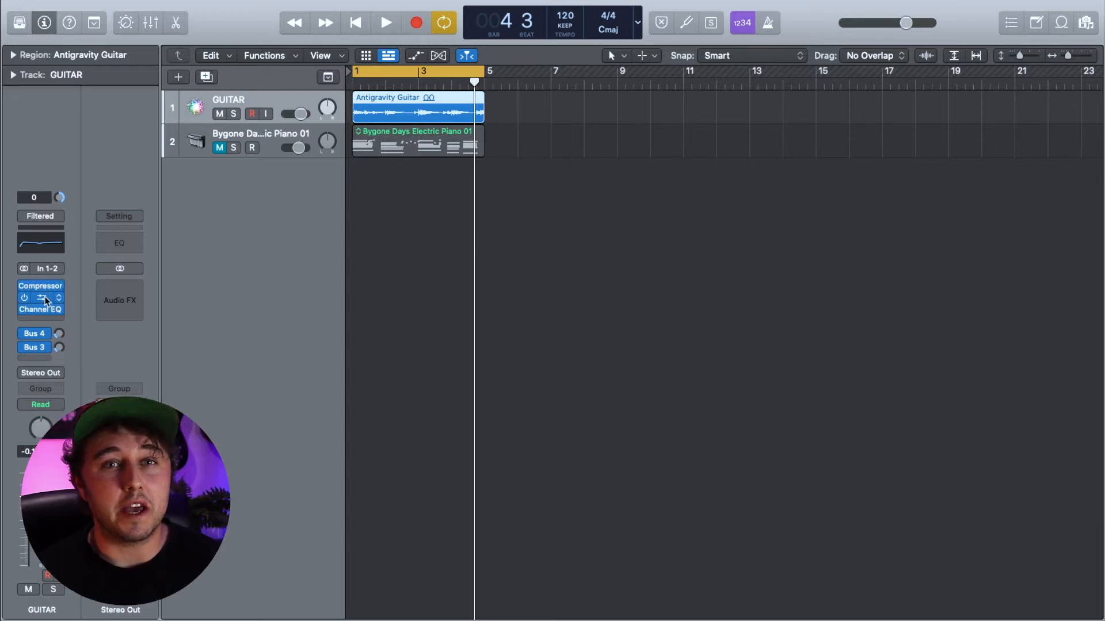
- Show Quick Help and read the user guide page on renaming tracks from the GUITAR track's name field
click(69, 26)
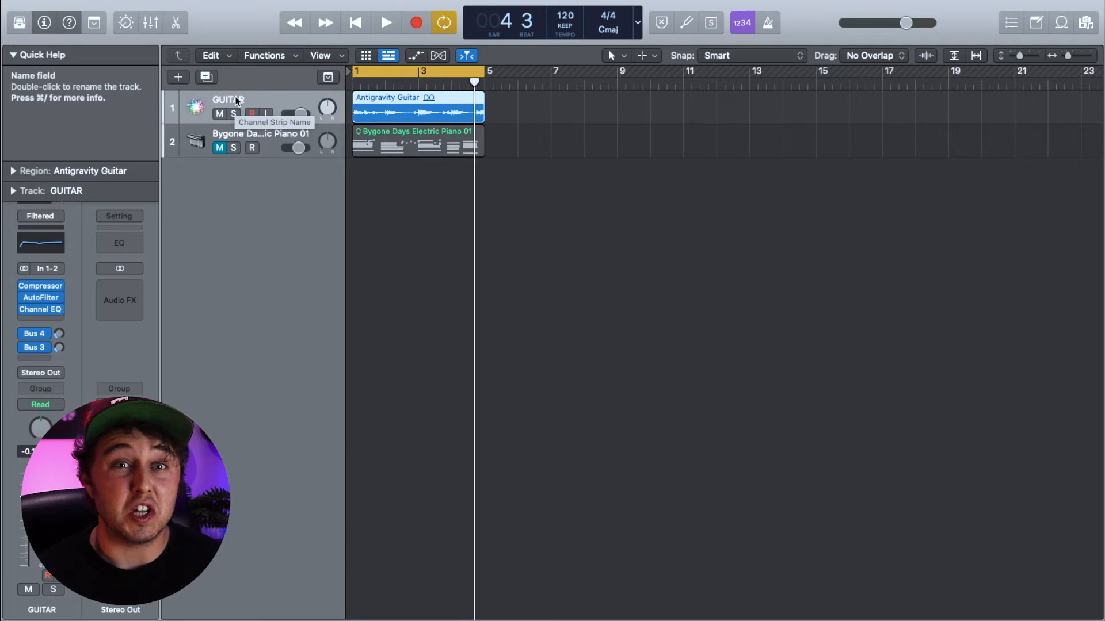
key(super+slash)
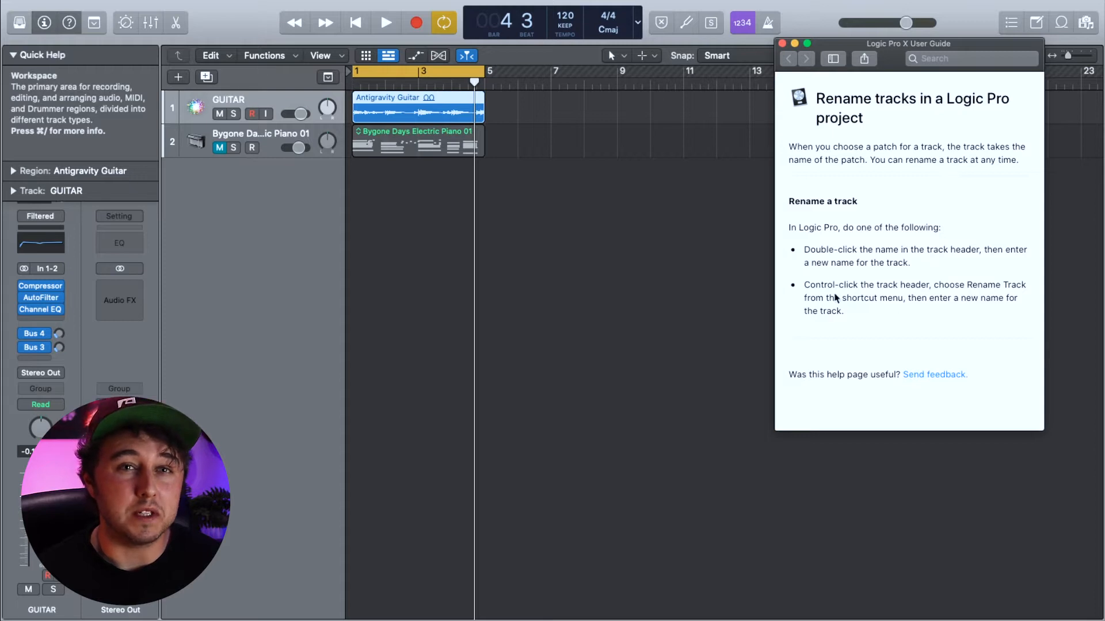
click(782, 44)
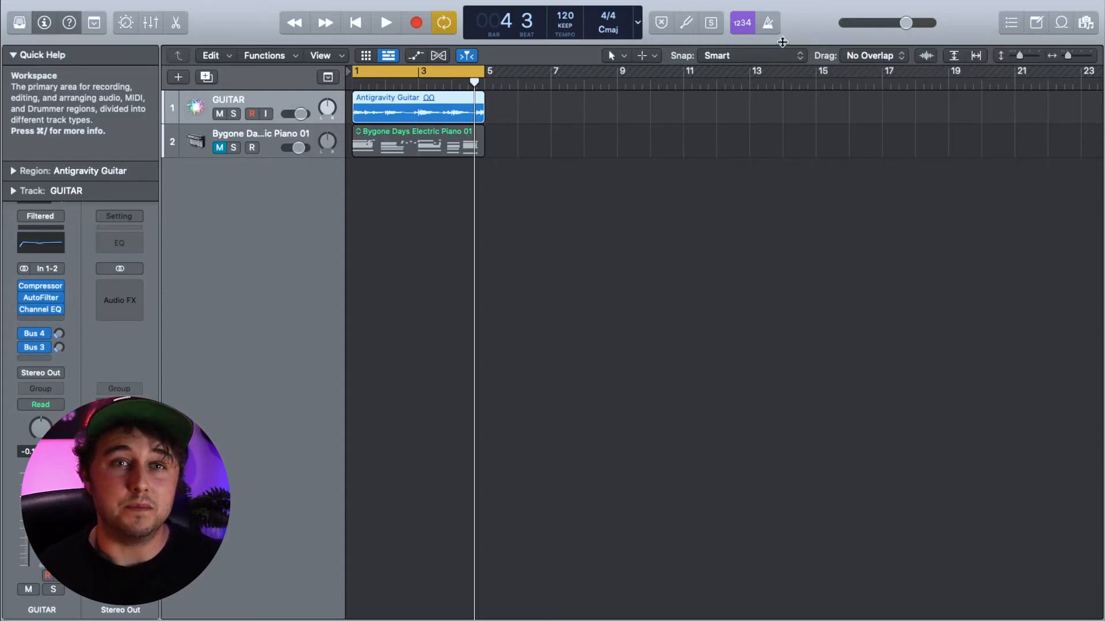
- Show the toolbar and the GUITAR track's Smart Controls, enlarging the Smart Controls area
click(91, 26)
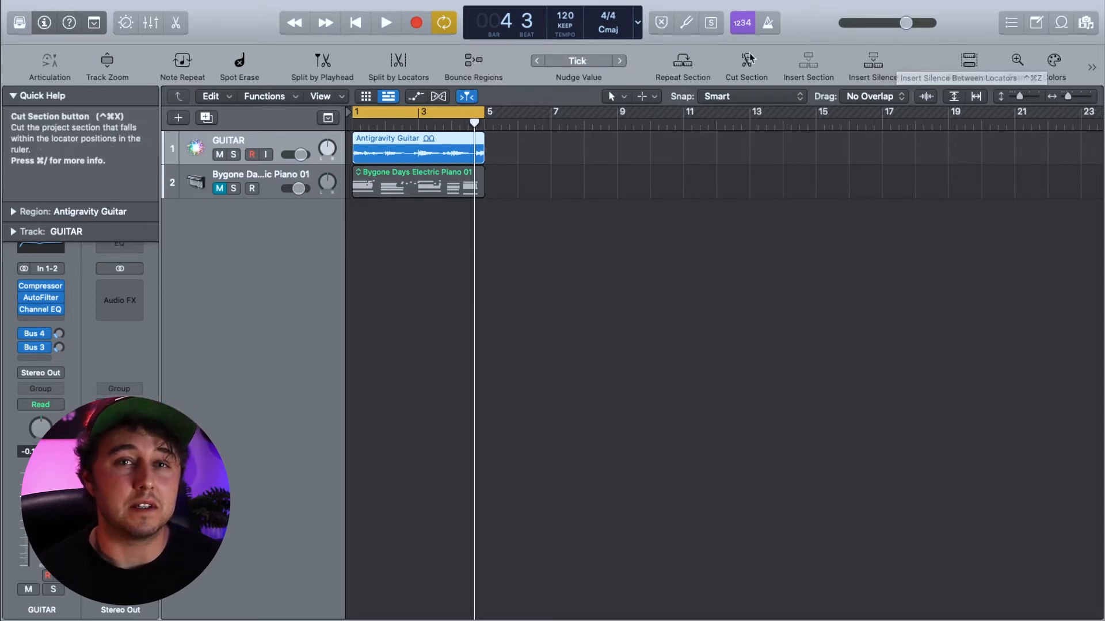
click(126, 24)
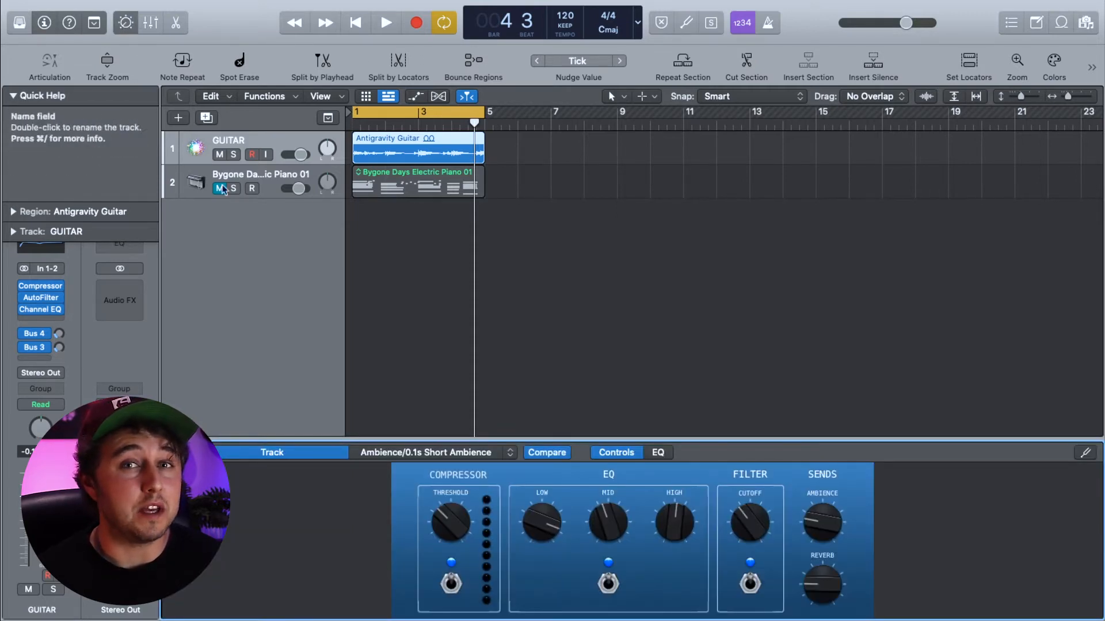
drag(430, 438, 437, 393)
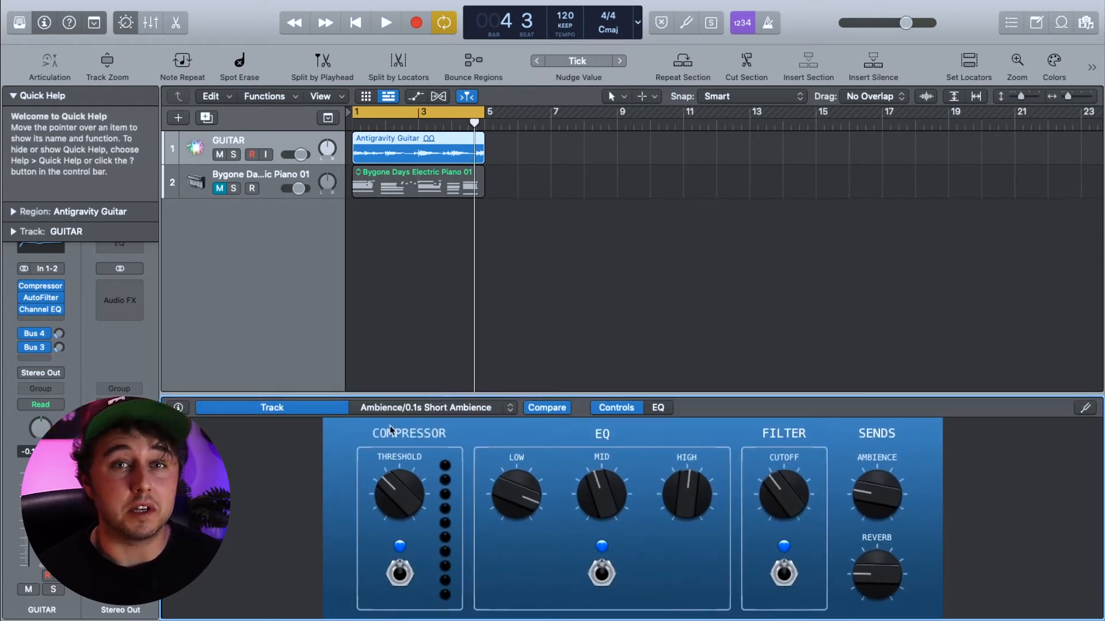
- Raise the reverb predelay and set the reverb length to 100 ms for Ambience/0.1s Short Ambience while the guitar plays
click(402, 408)
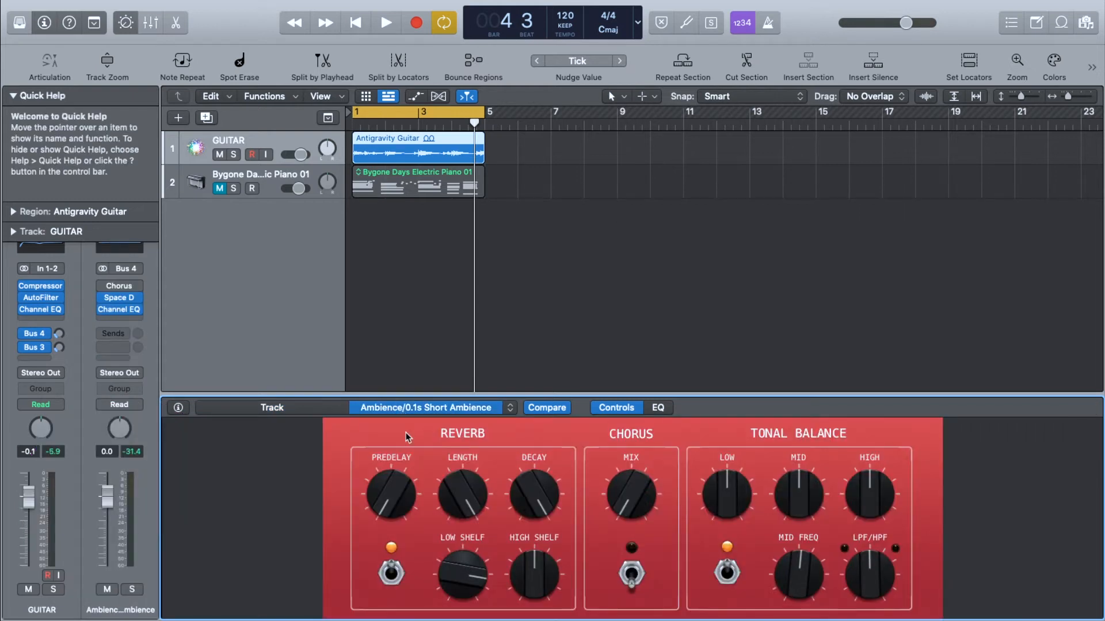
key(space)
drag(402, 485, 557, 460)
drag(459, 498, 439, 572)
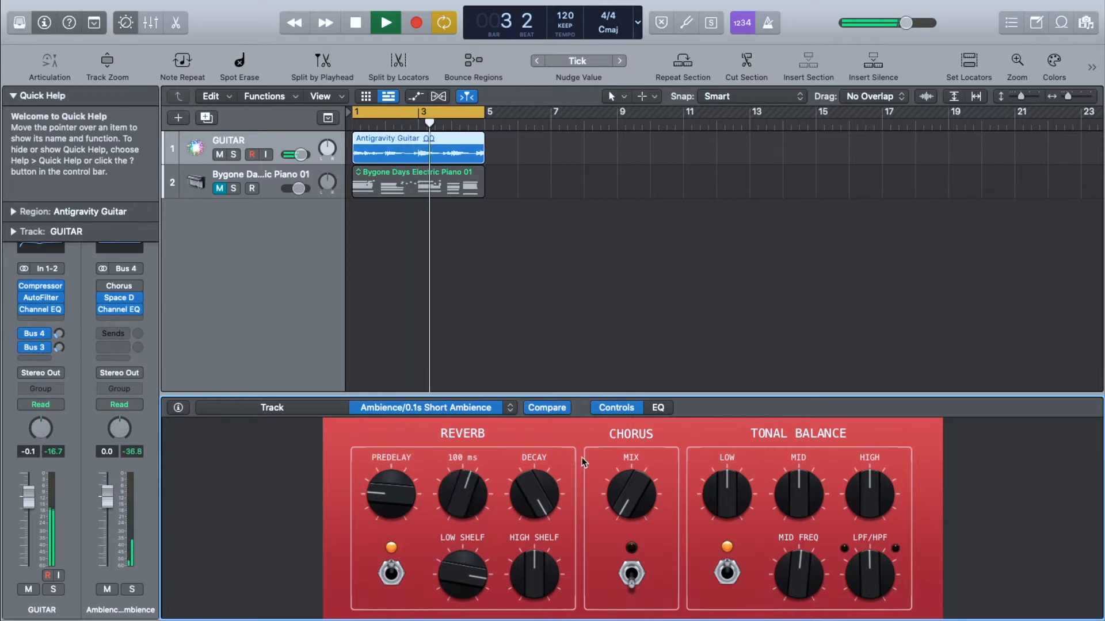
key(space)
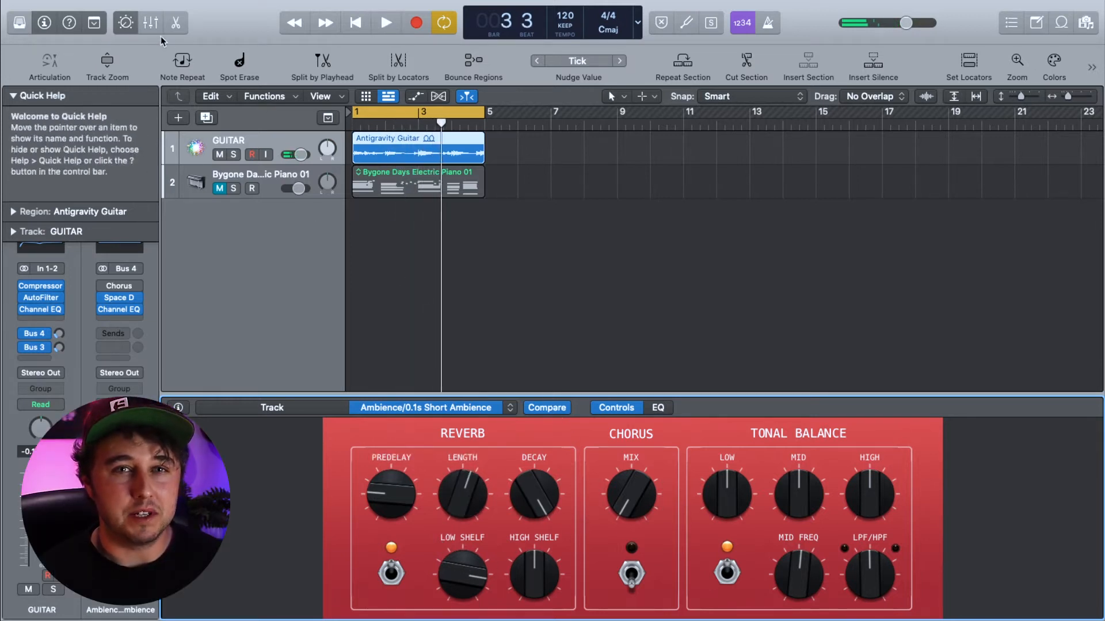
- Set the GUITAR channel's volume to -3.9 dB and its pan to -14 in the Mixer
click(150, 22)
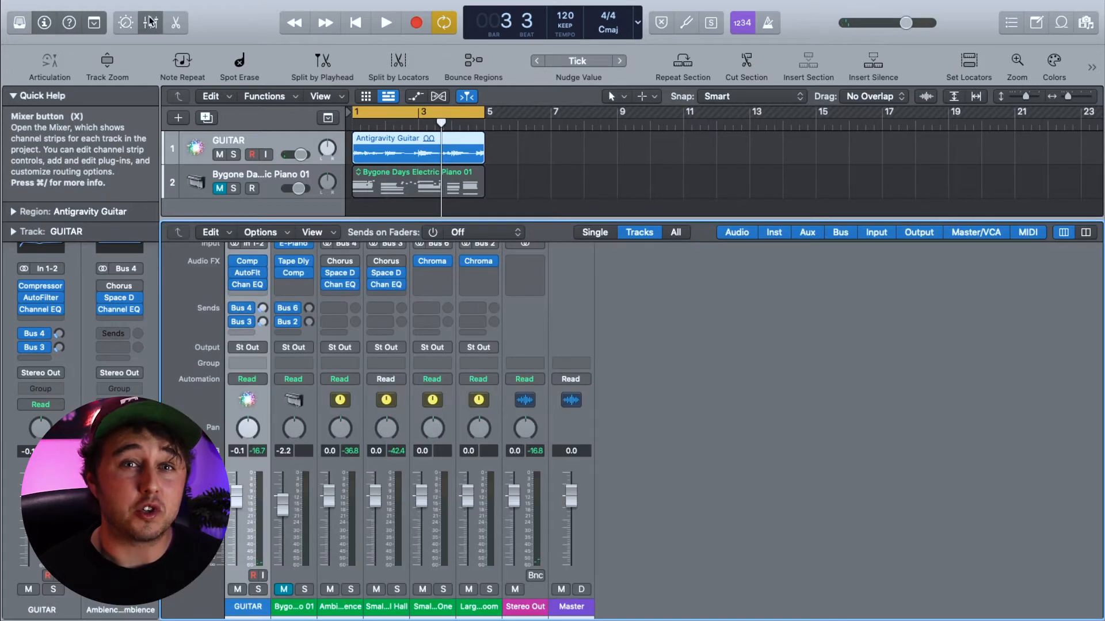
scroll(420, 455, up, 3)
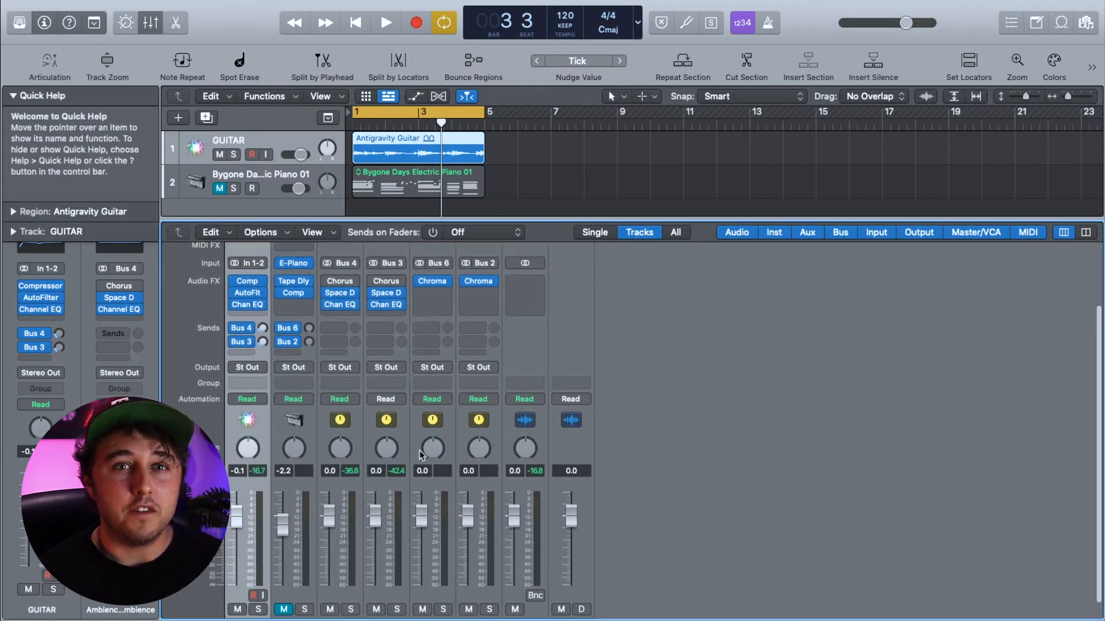
scroll(420, 454, up, 5)
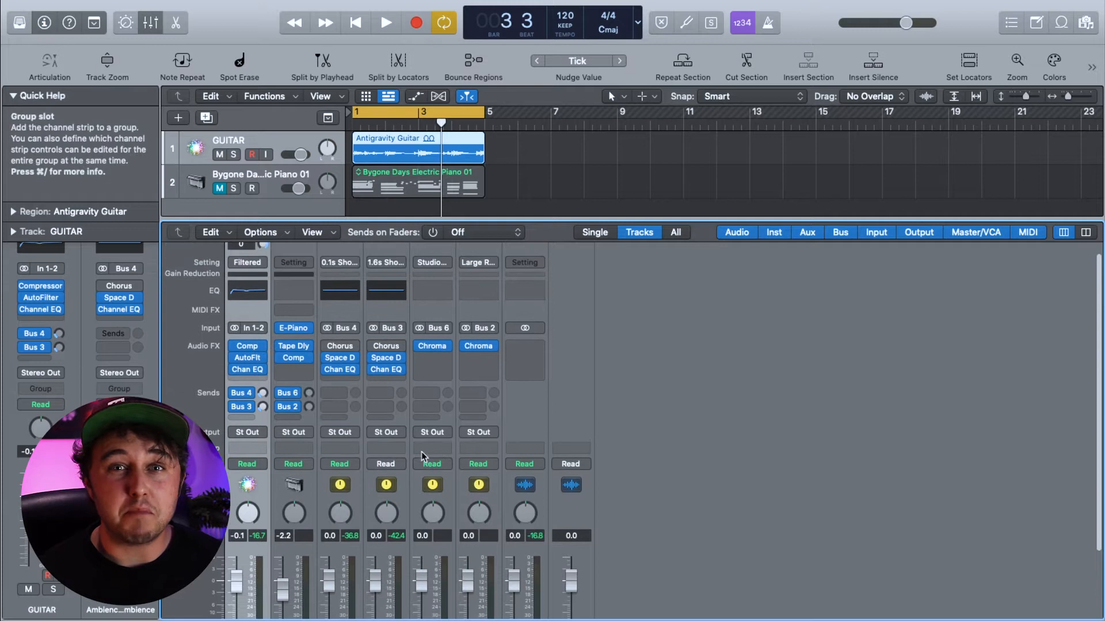
scroll(423, 456, down, 6)
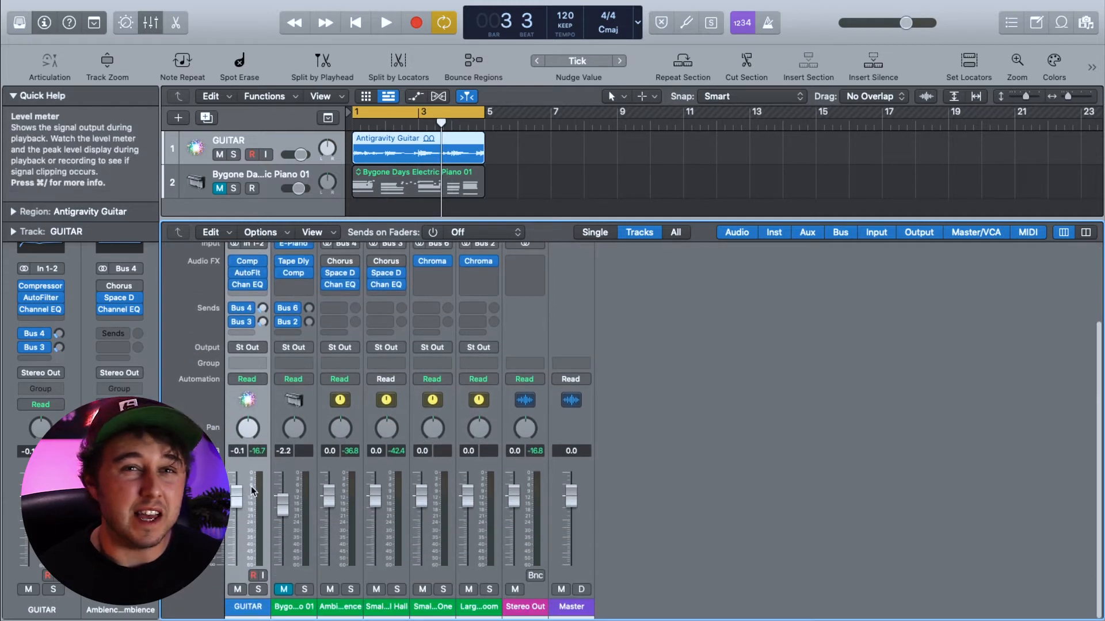
drag(246, 493, 246, 510)
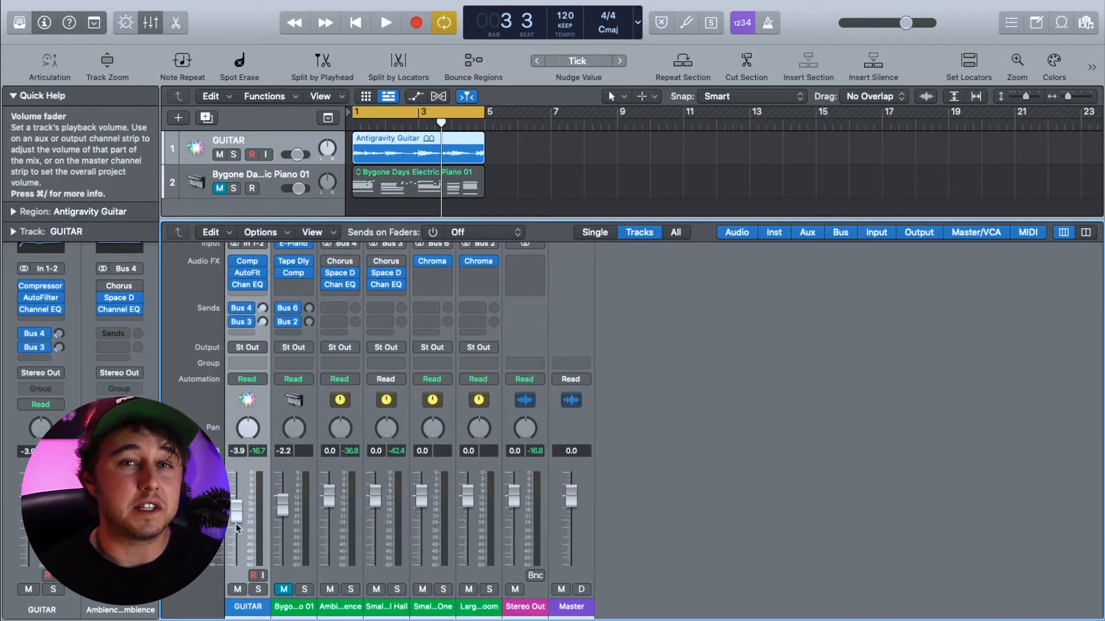
drag(248, 429, 247, 424)
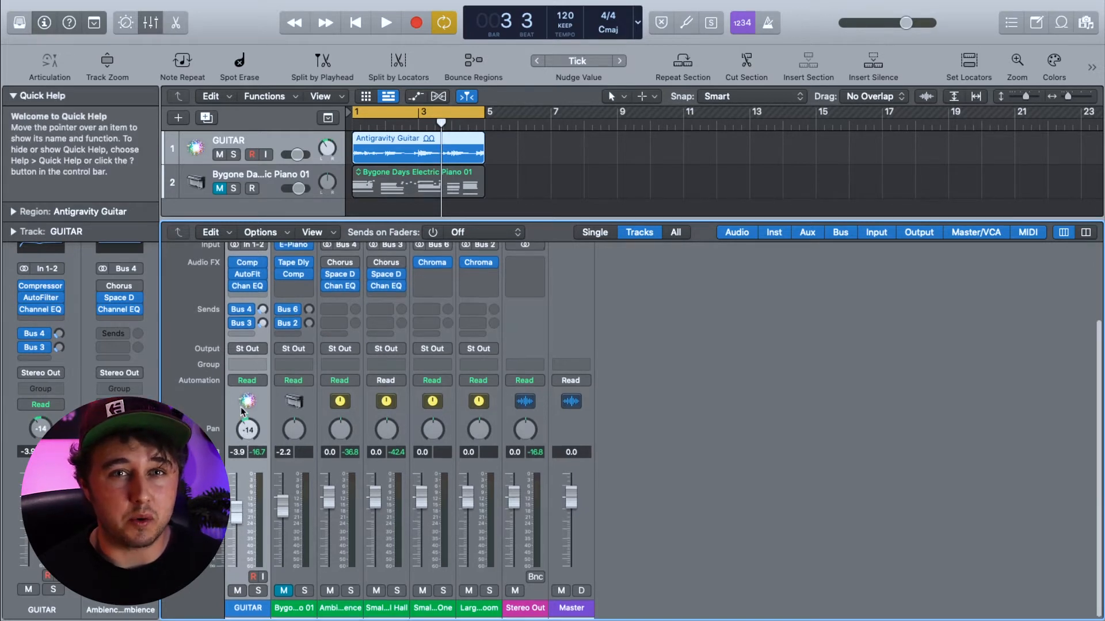
- Examine the Channel EQ settings on the GUITAR channel strip and close the plug-in
scroll(251, 356, up, 3)
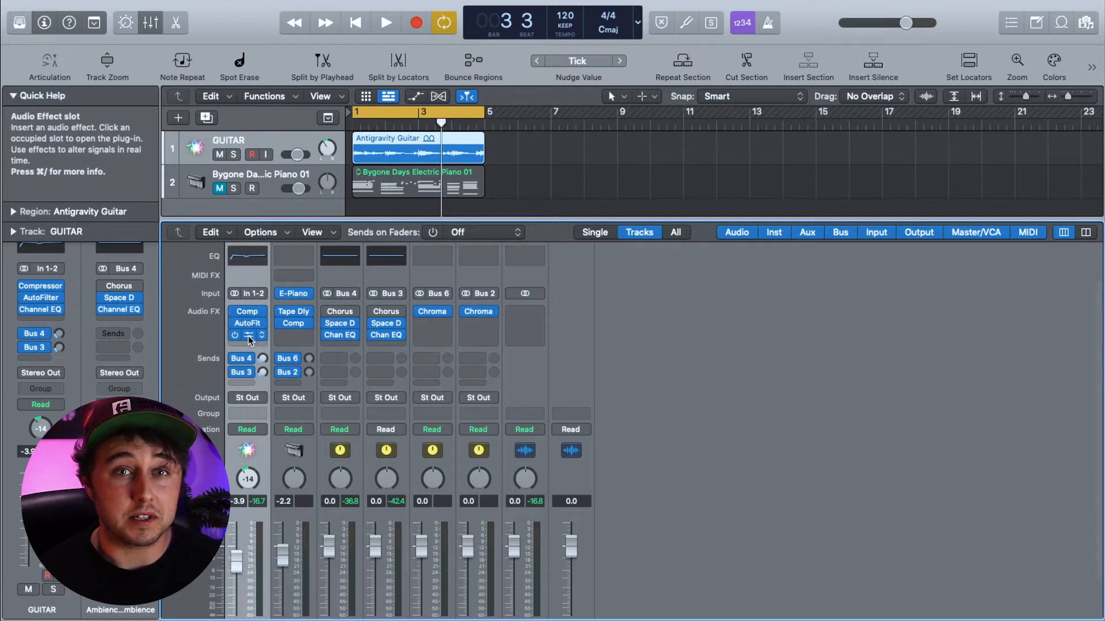
click(248, 336)
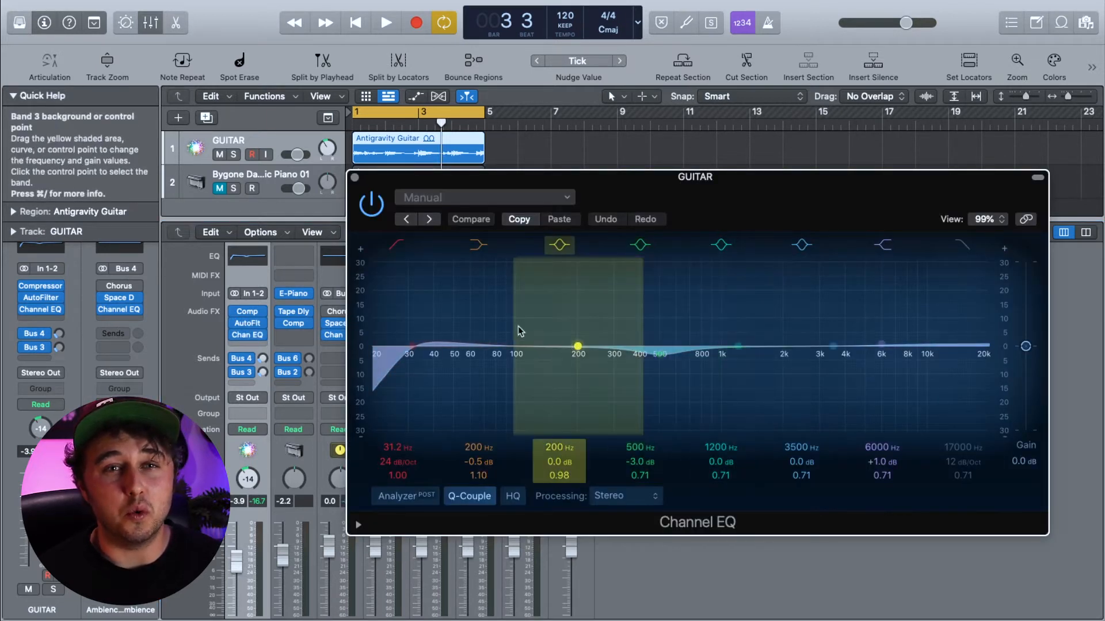
click(355, 179)
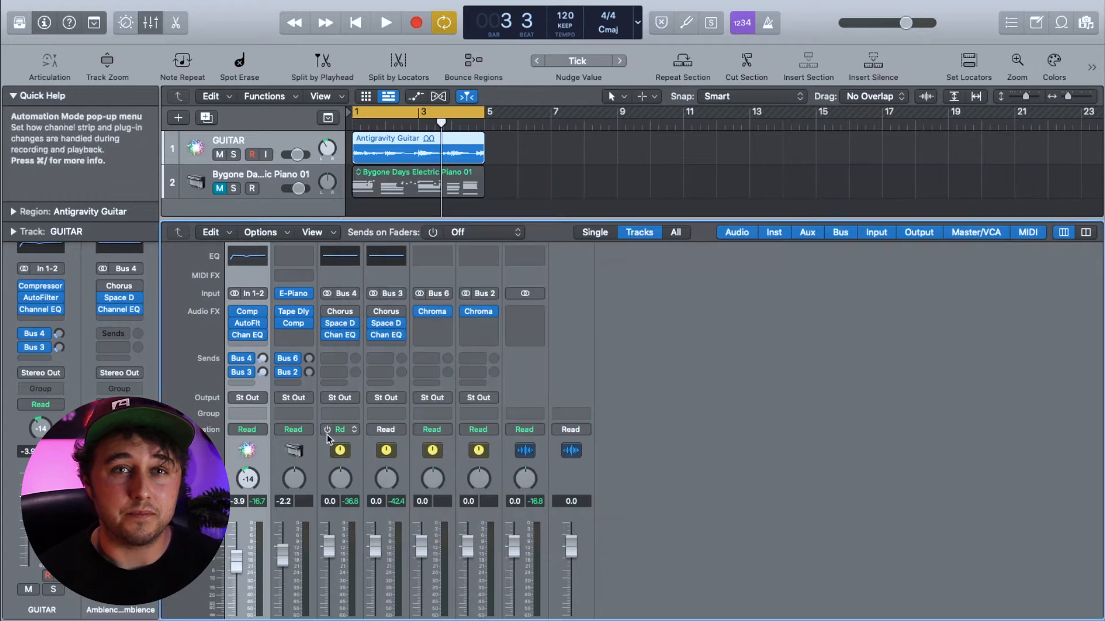
scroll(282, 421, up, 2)
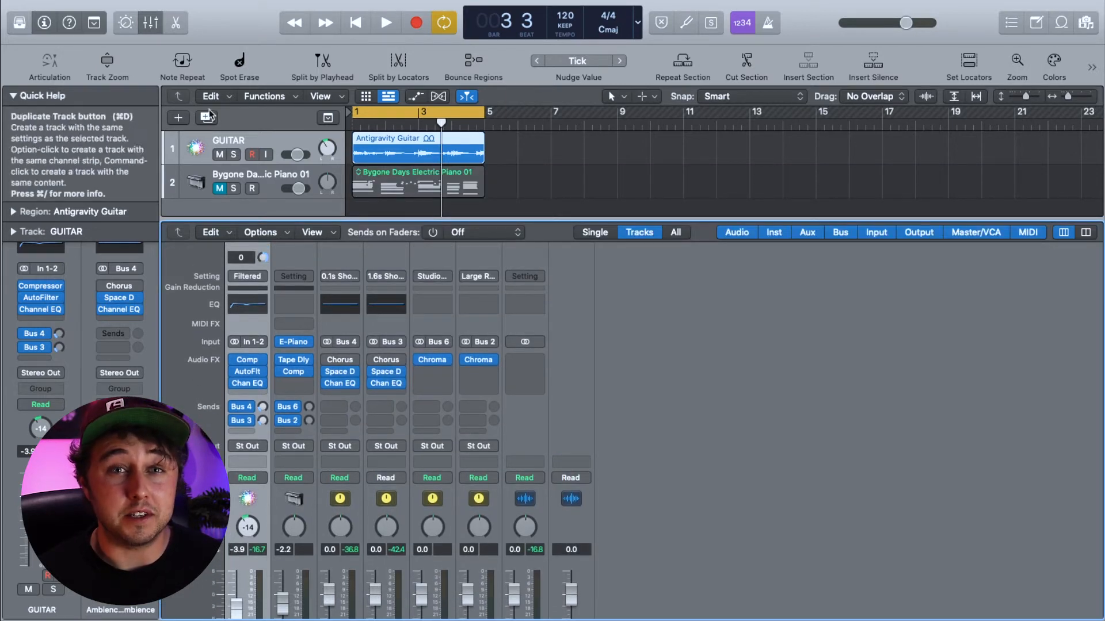
- Mute the GUITAR track, unmute the electric piano track and display the piano region's notes in the Piano Roll
click(176, 26)
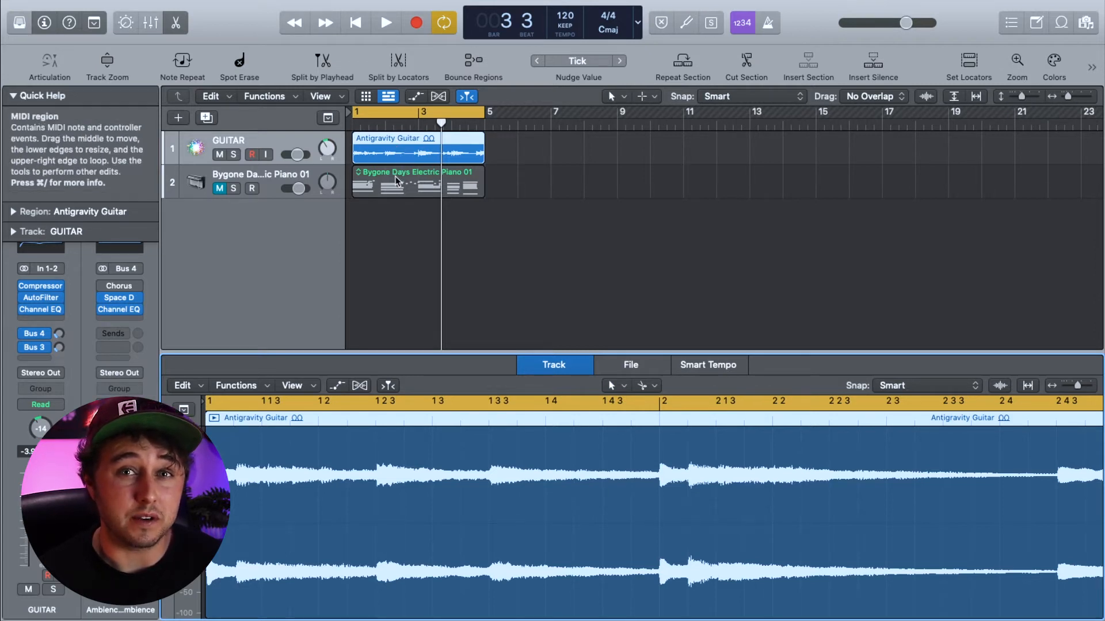
click(219, 155)
click(219, 188)
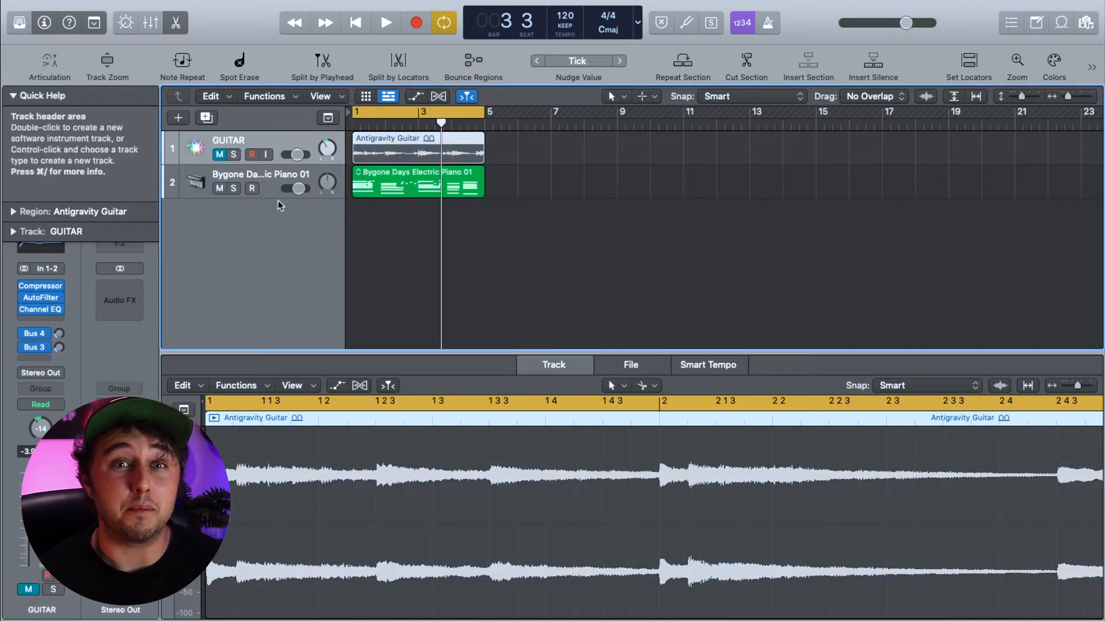
click(401, 188)
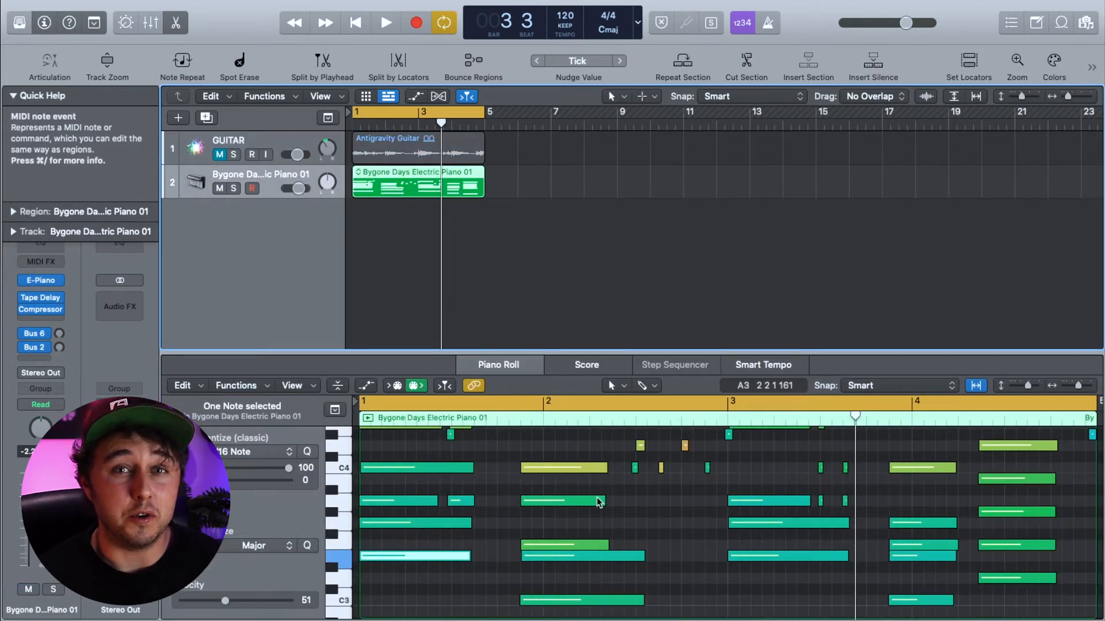
- Delete the C4 note starting just before bar 2, extend the A3 note below it to about bar 2 beat 4, and audition the region
click(556, 469)
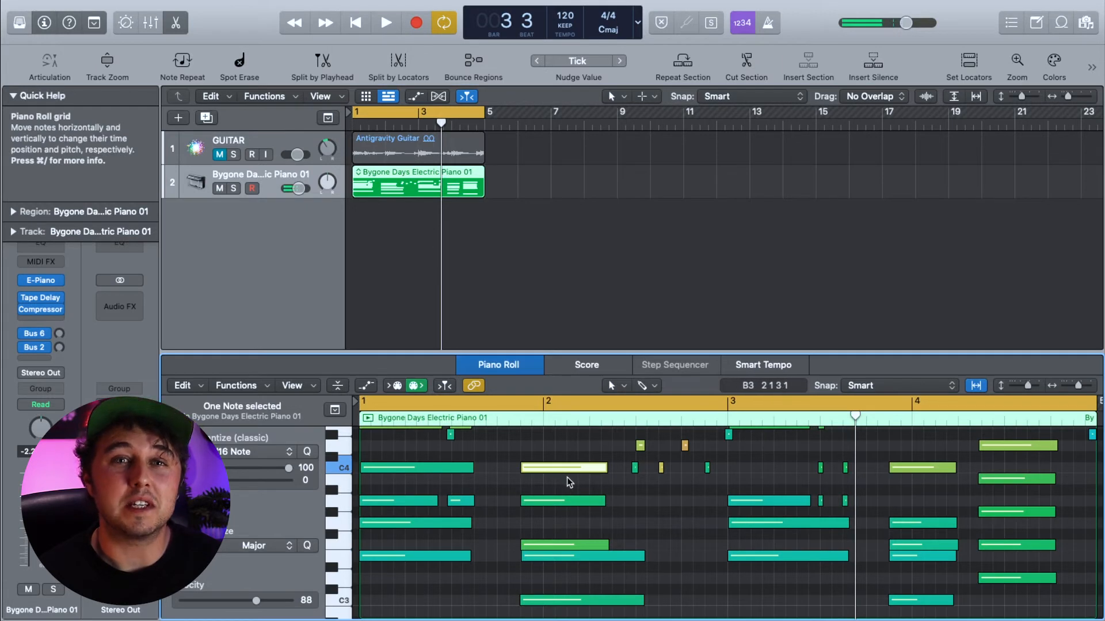
key(Delete)
drag(605, 501, 689, 500)
key(space)
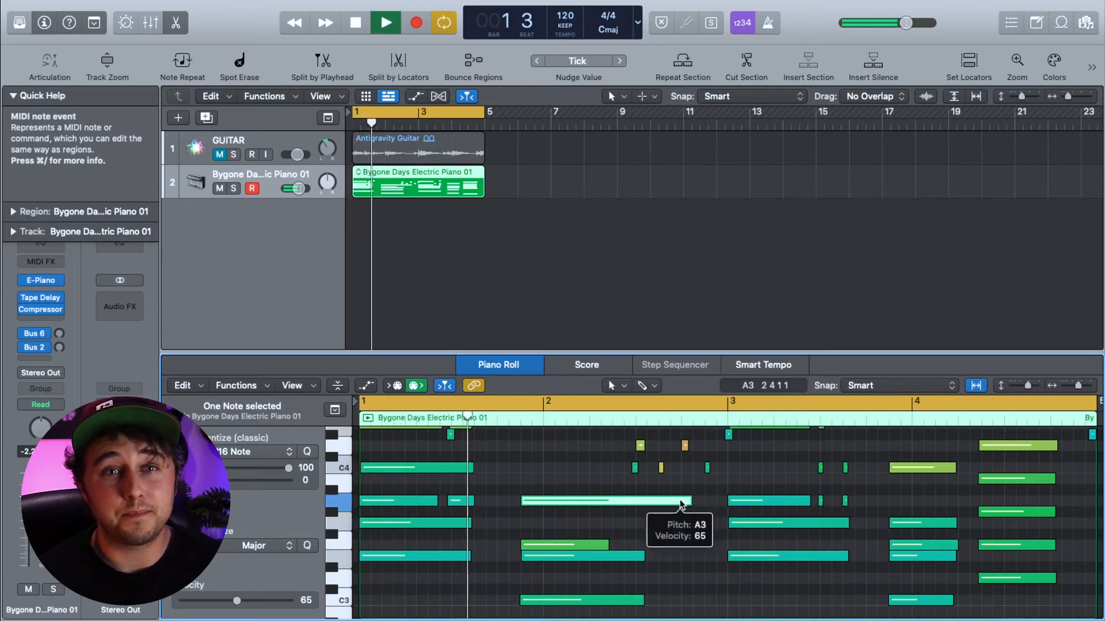
key(space)
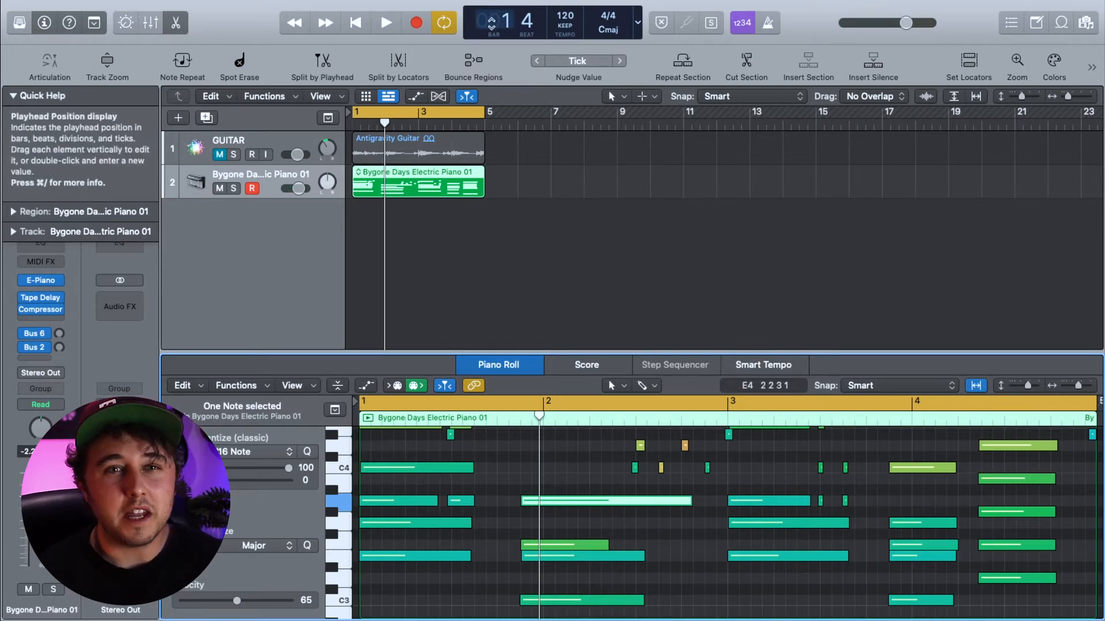
- Rewind the playhead to bar 1 and advance it to bar 3
click(293, 29)
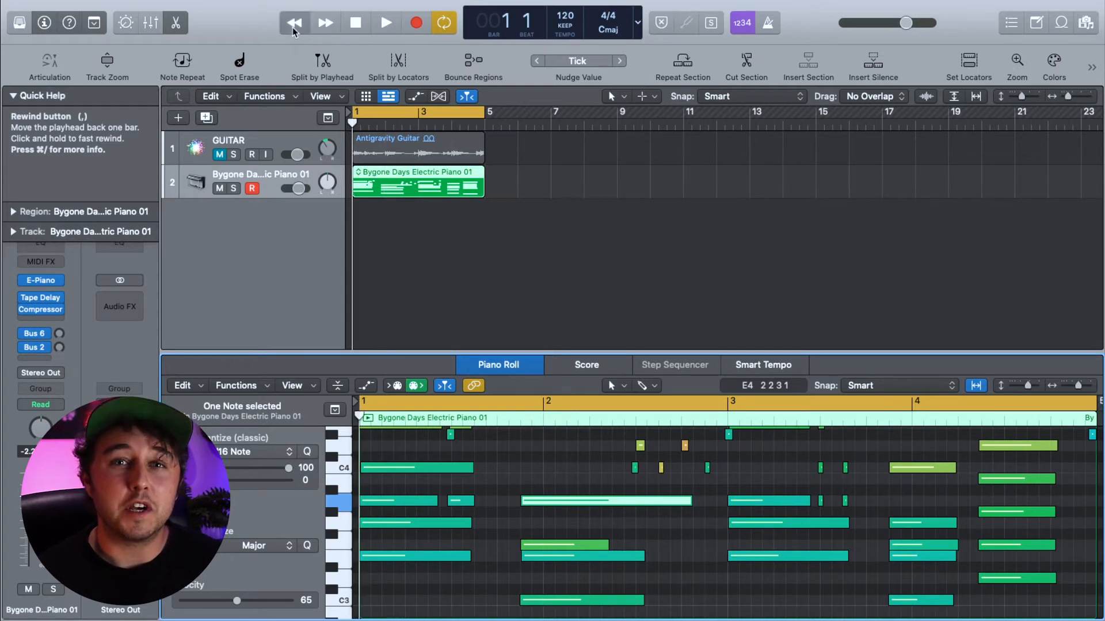
click(325, 23)
click(326, 23)
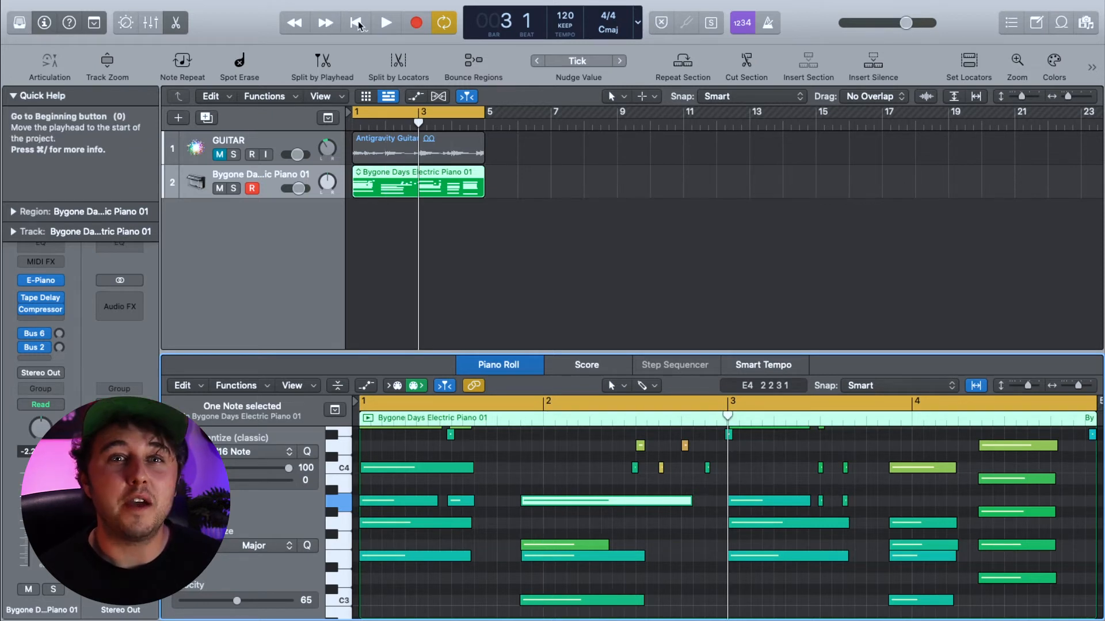
- Return the playhead to the start of the project, play back a few beats and stop playback
click(358, 23)
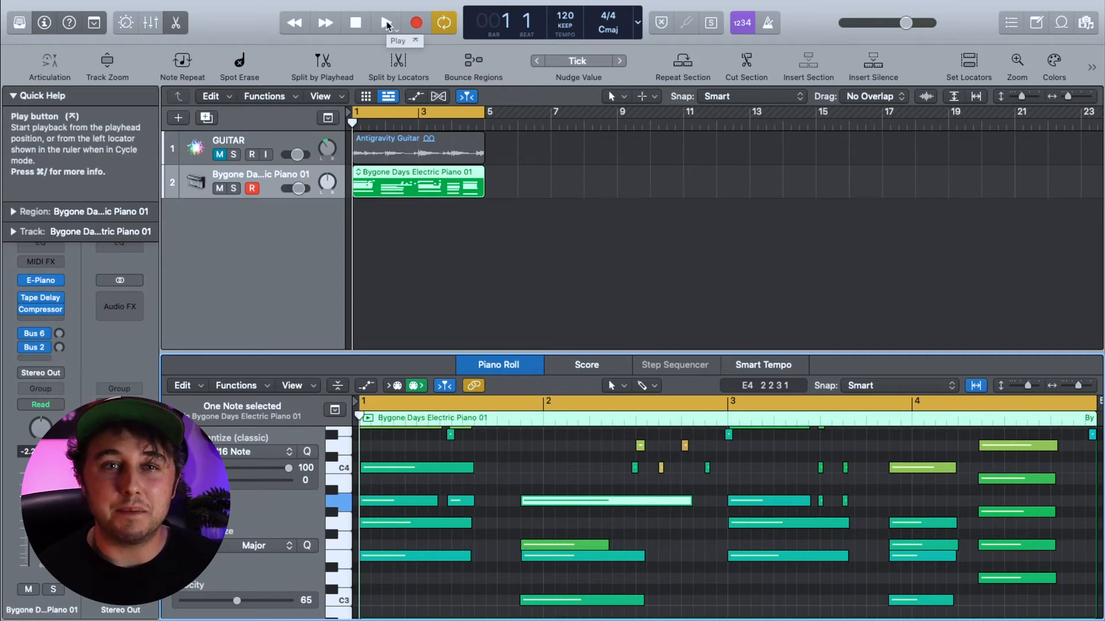
click(386, 23)
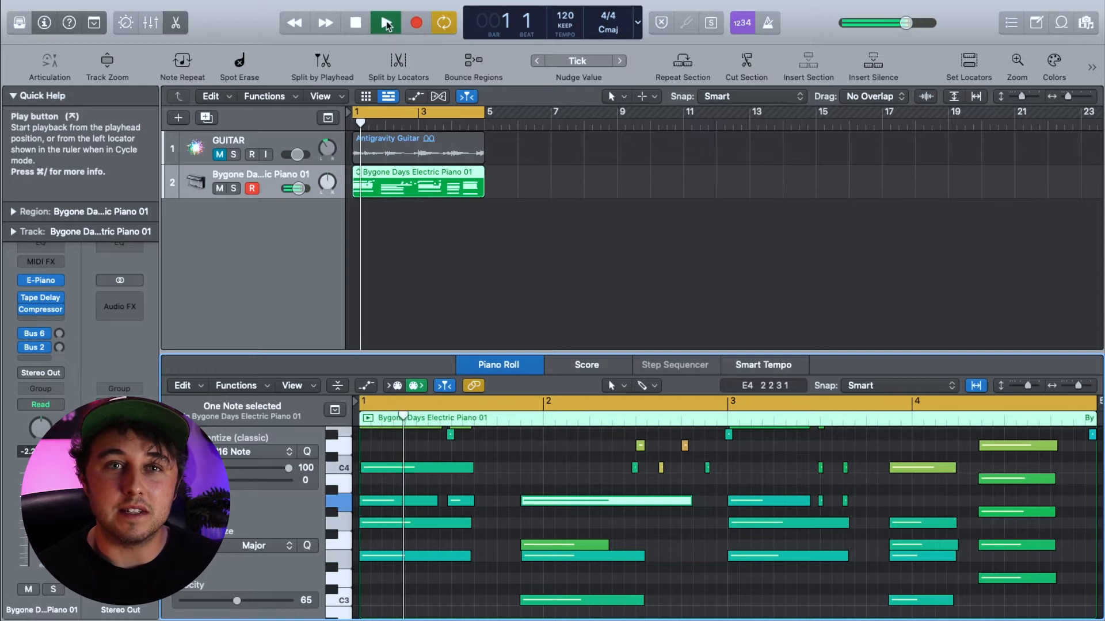
click(356, 24)
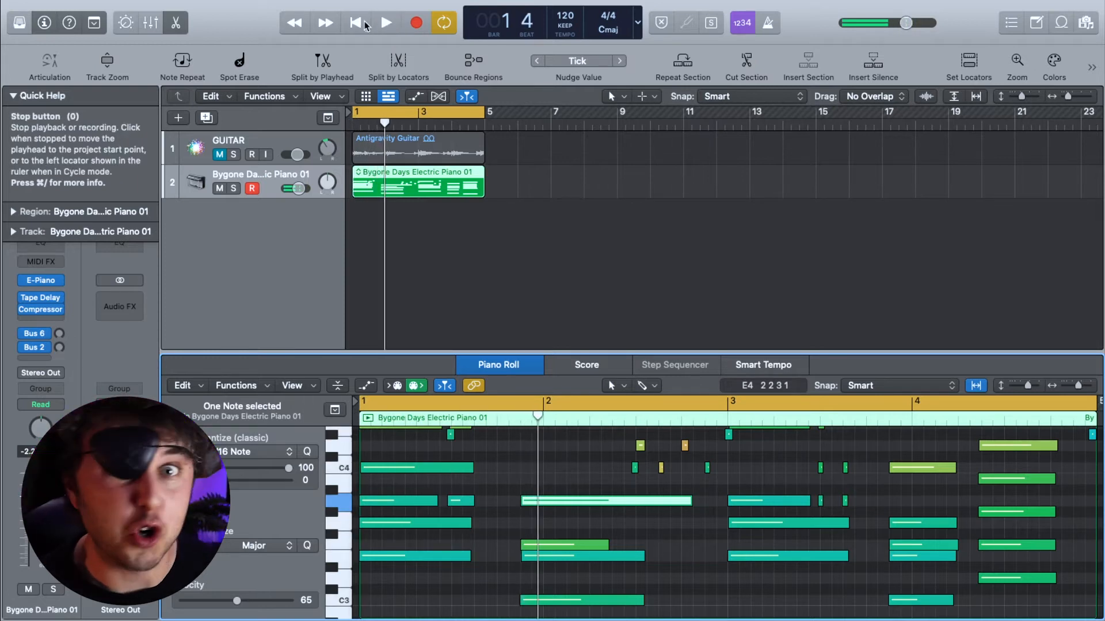
- Toggle Cycle mode to try it out, leaving the cycle area over bars 1 to 5 switched off
click(445, 23)
click(444, 23)
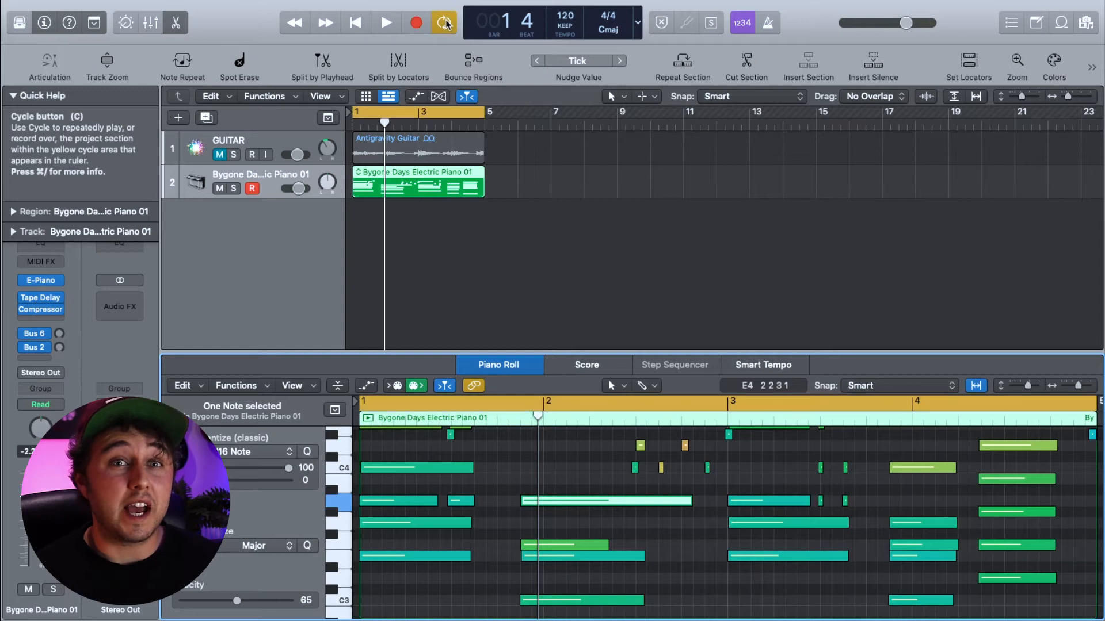
click(444, 23)
click(444, 23)
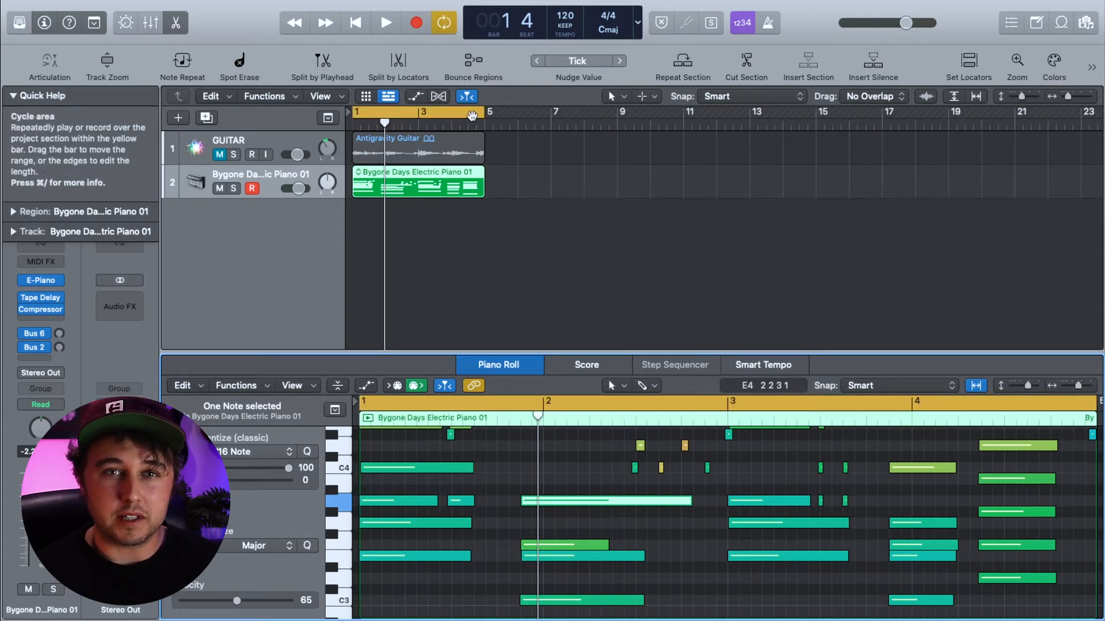
click(472, 115)
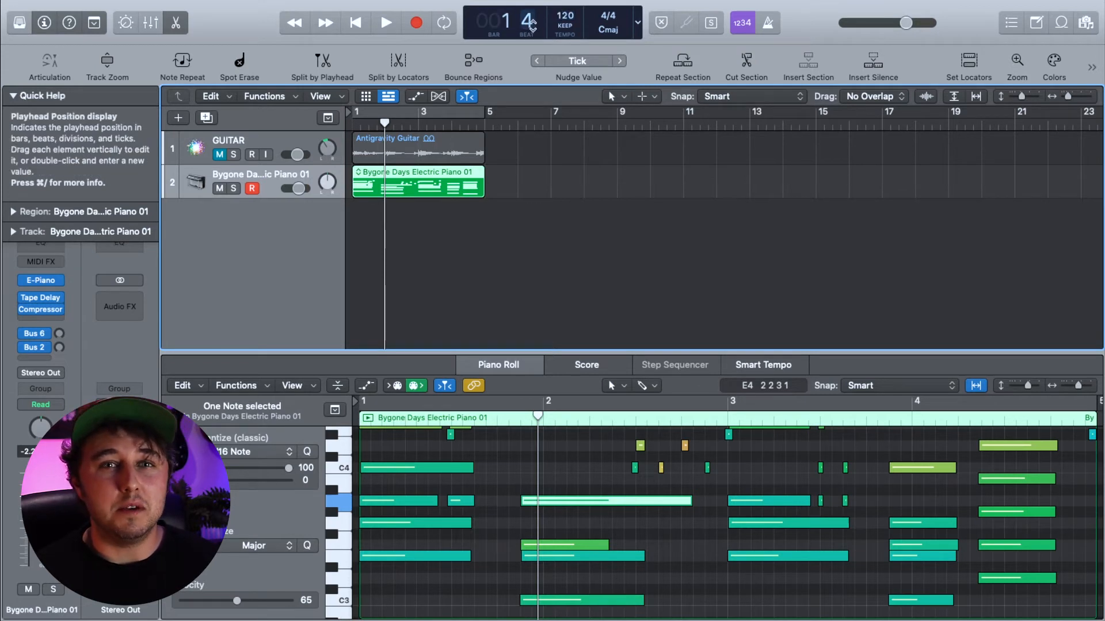
- Switch the playhead position display to Time and move the playhead to about the middle of bar 11
click(637, 23)
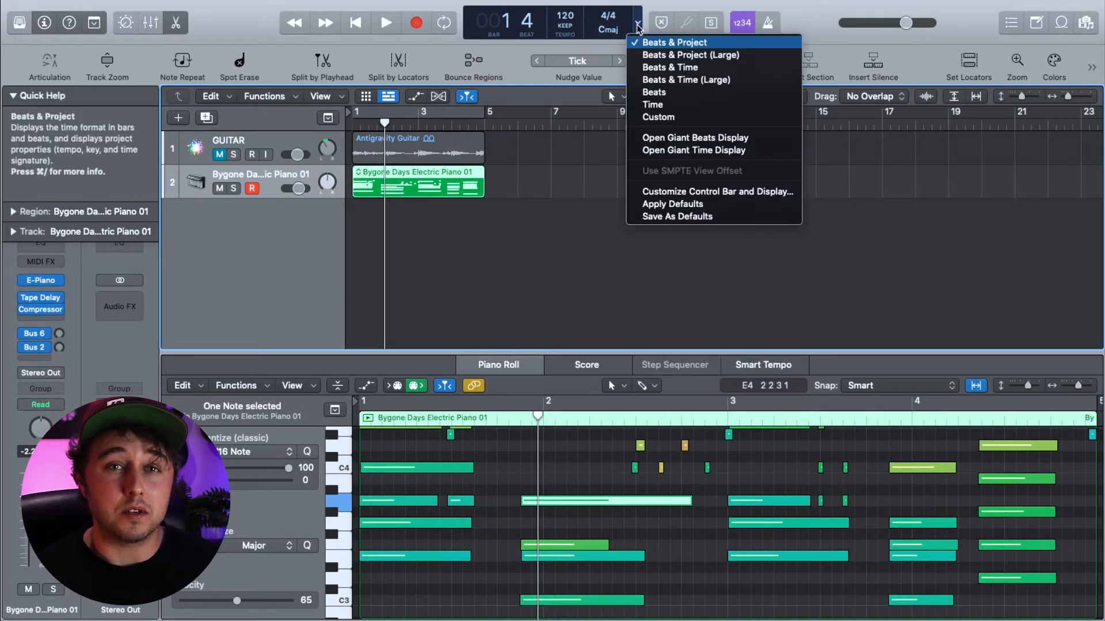
click(686, 105)
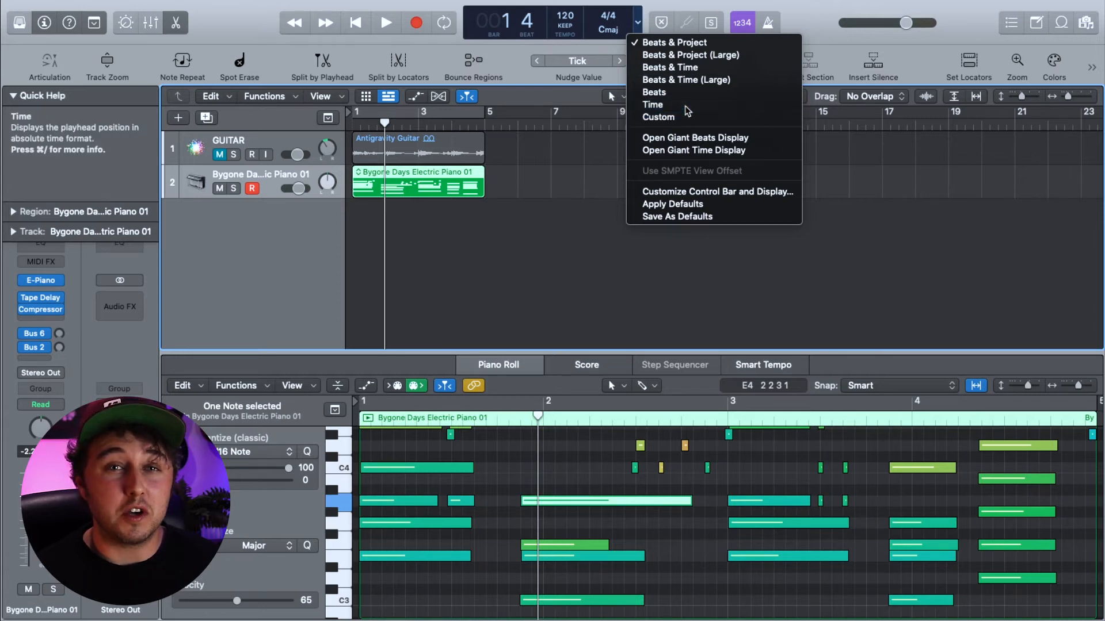
drag(472, 121, 642, 125)
drag(670, 126, 694, 126)
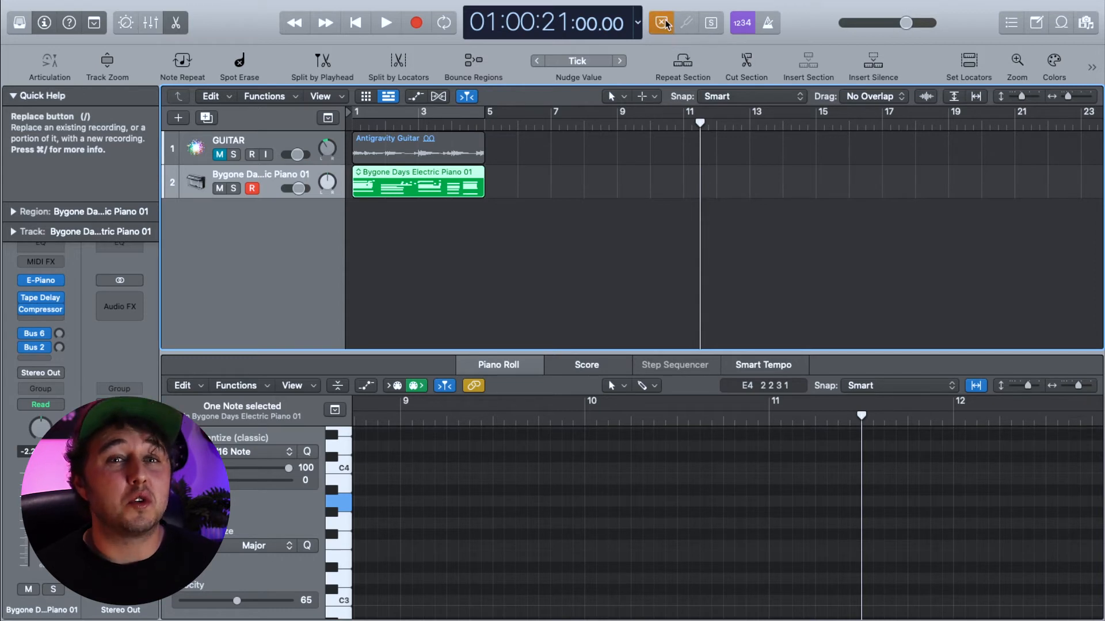
- Turn off Replace mode, then view the Tuner for the GUITAR track and close it
click(664, 23)
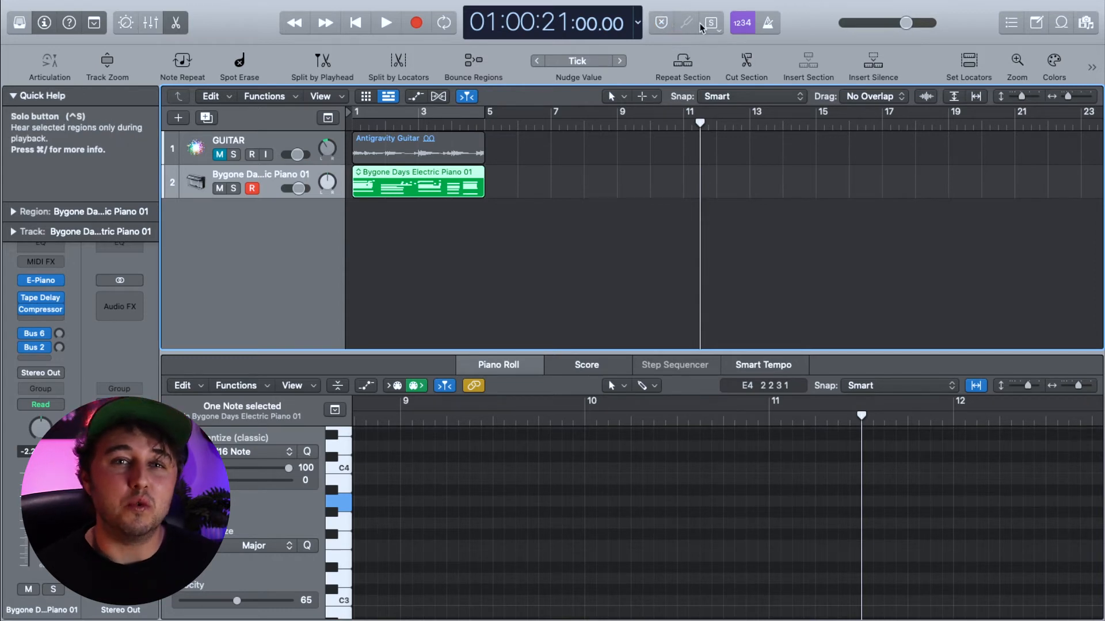
click(290, 136)
click(686, 23)
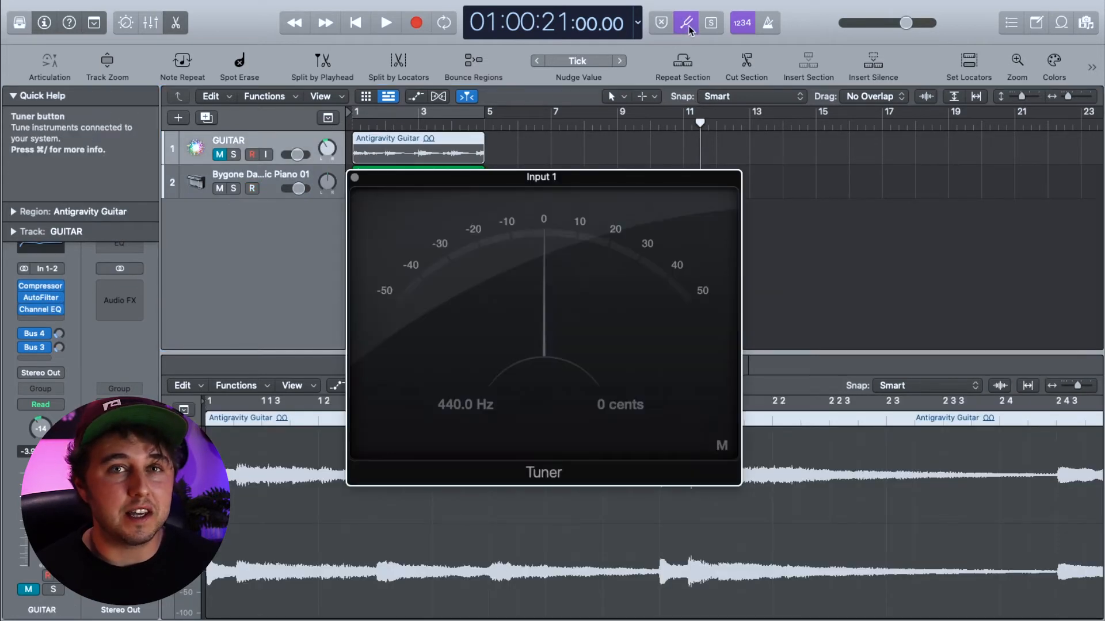
drag(588, 182, 599, 172)
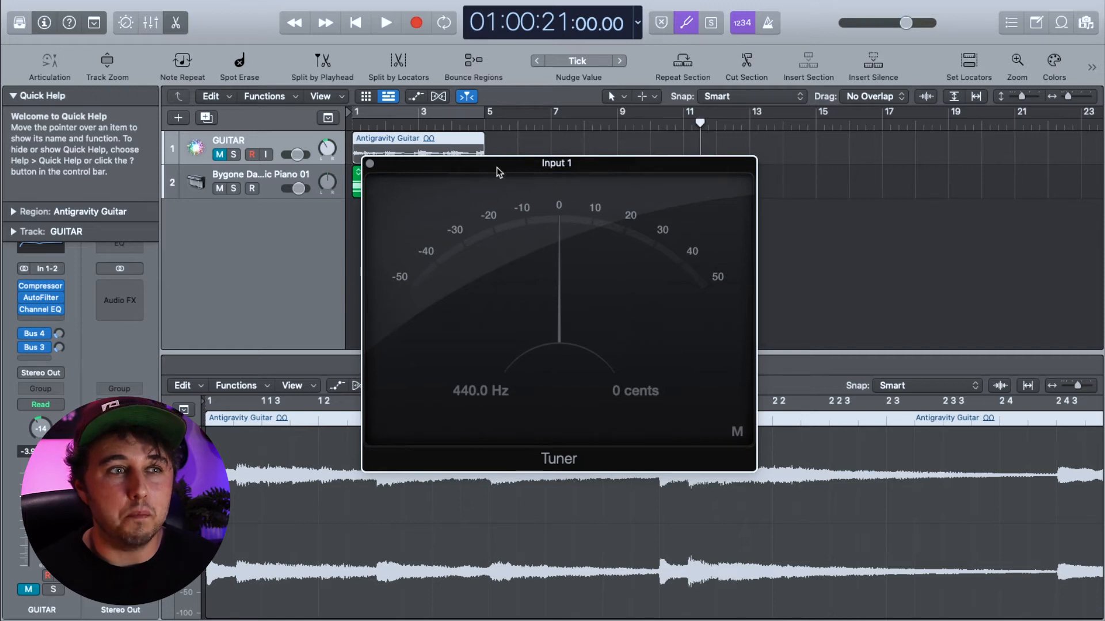
click(371, 166)
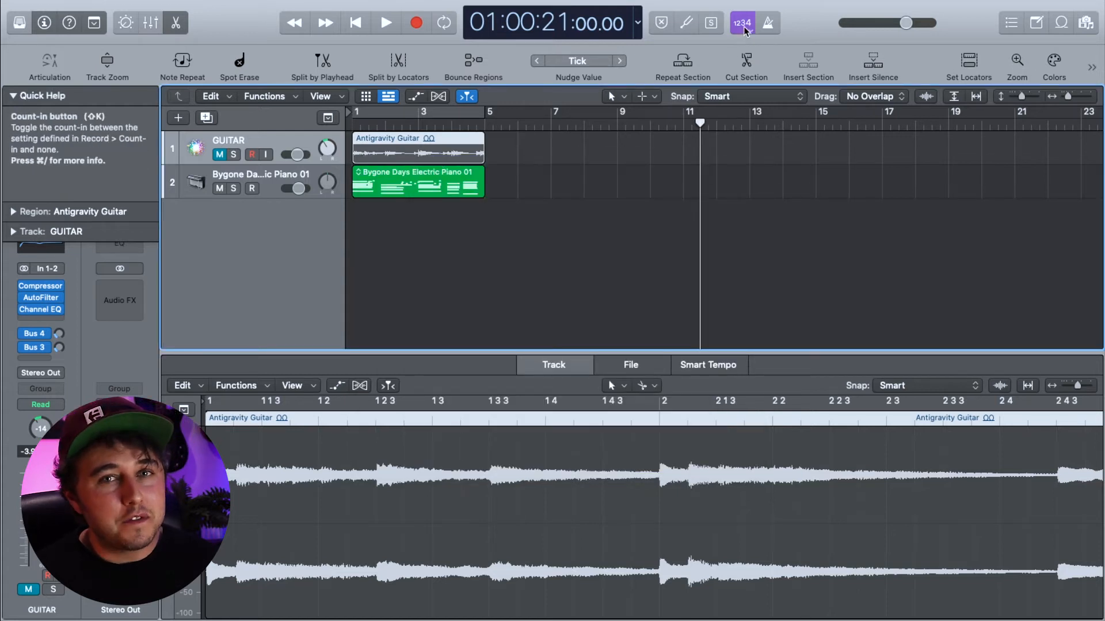
- Record a short unmuted take on the GUITAR track from bar 11, then mute the track and enable the metronome
click(416, 23)
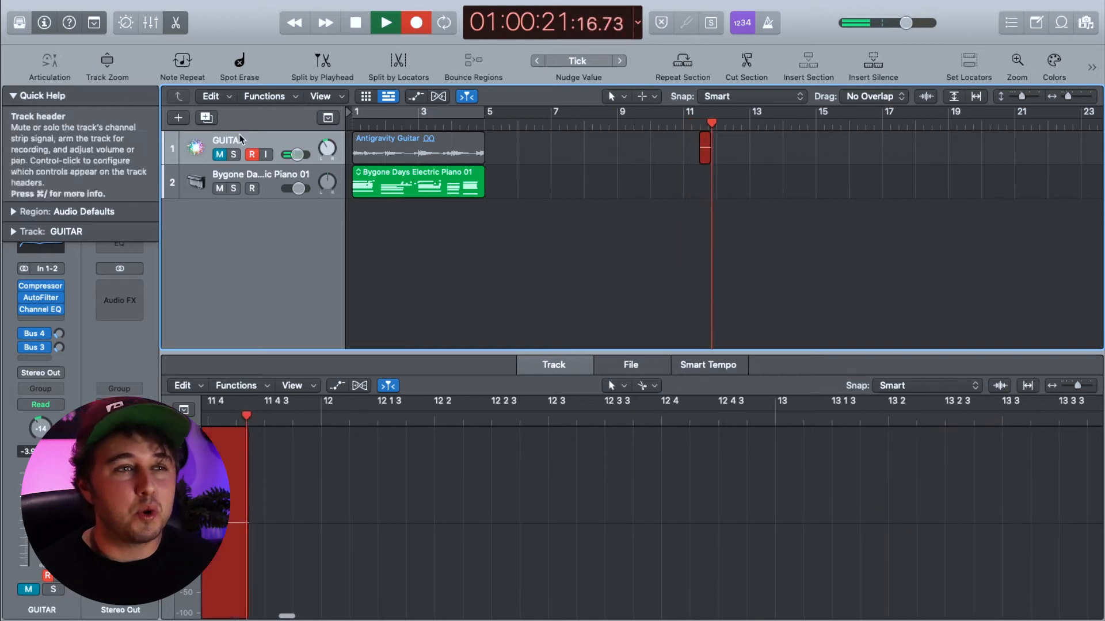
click(220, 155)
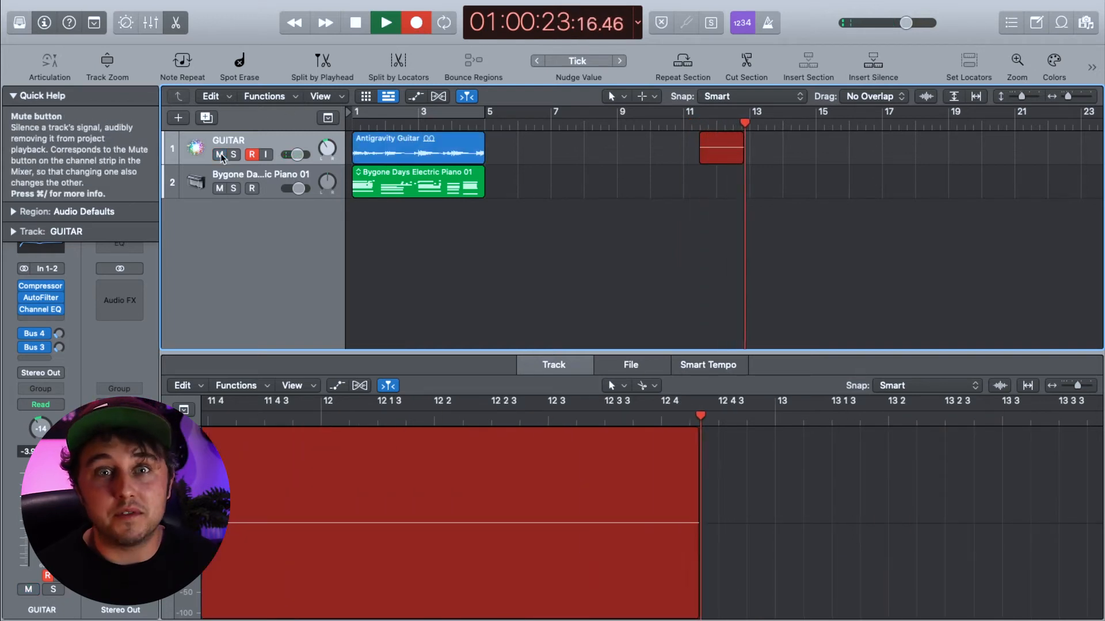
key(space)
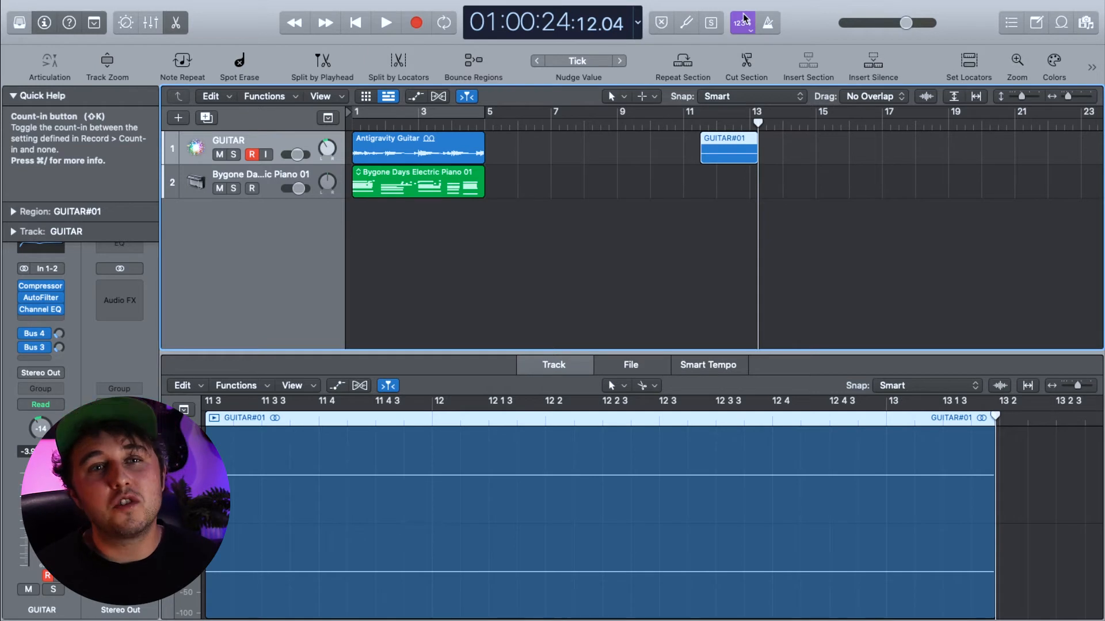
key(ctrl+m)
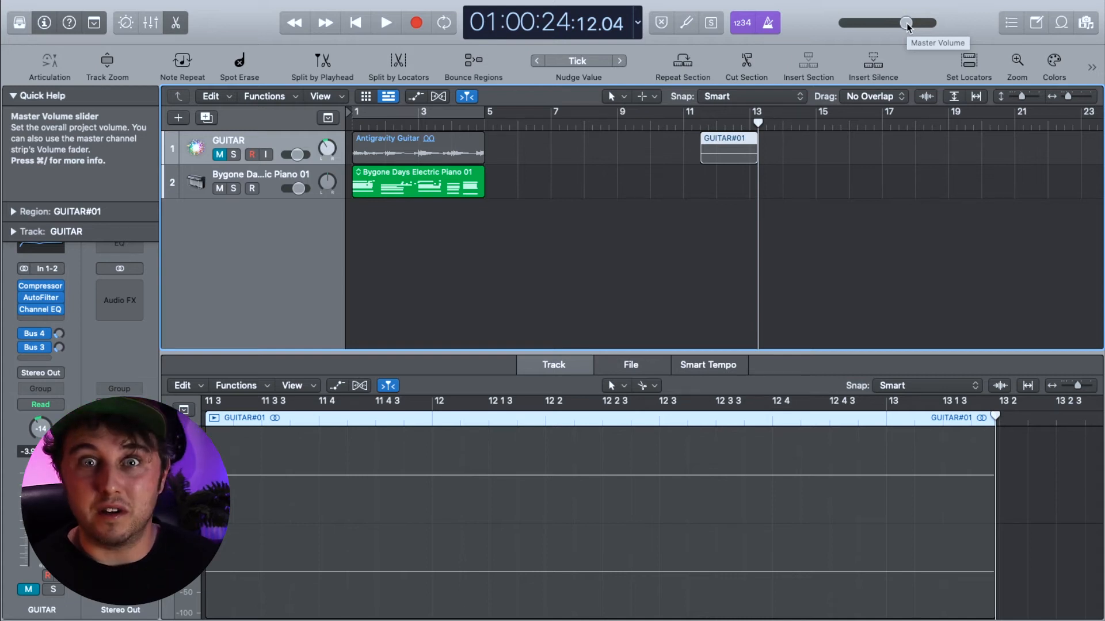
- Display the Event List and delete the newly recorded region at bar 11 on the GUITAR track
click(1016, 23)
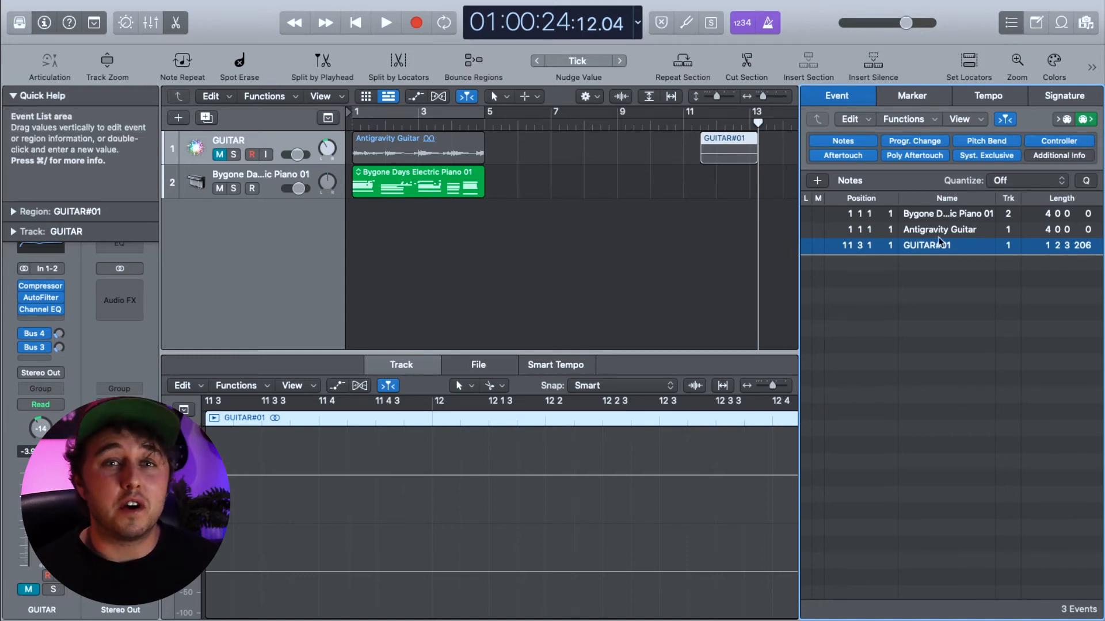
click(729, 142)
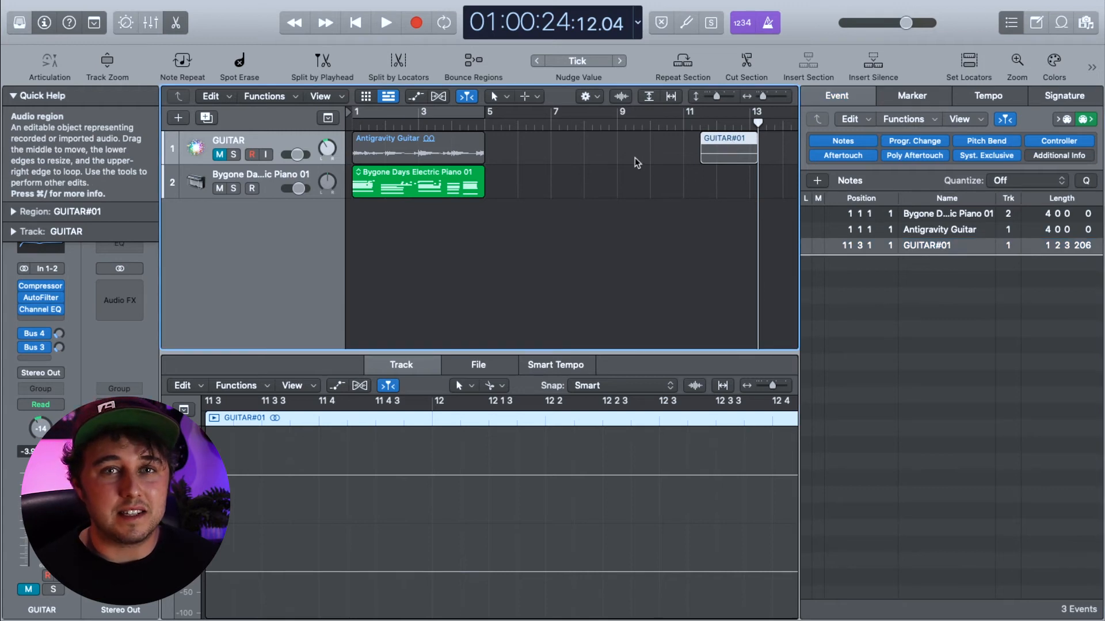
key(Delete)
key(Return)
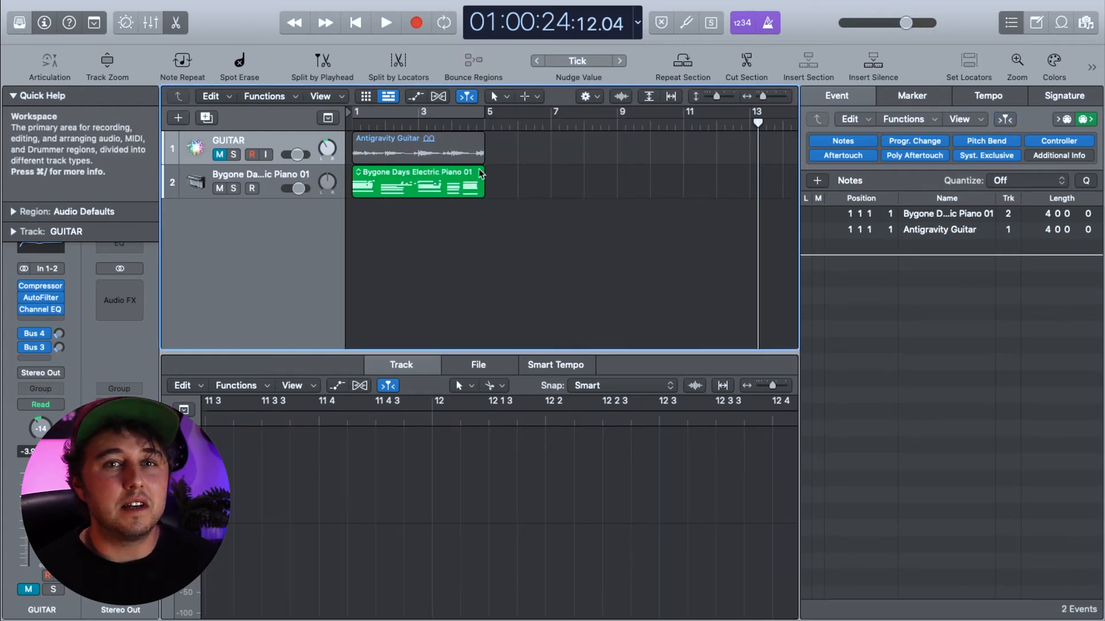
- Inspect the event lists for the electric piano and Antigravity Guitar regions, then view the Marker, Tempo and Signature lists
click(414, 177)
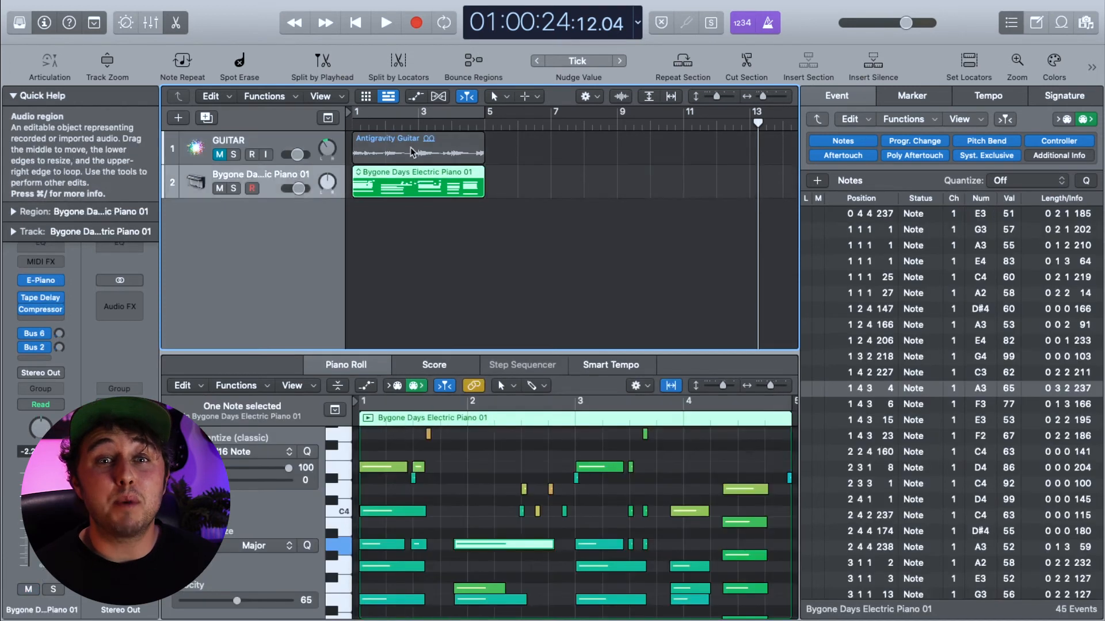
click(412, 150)
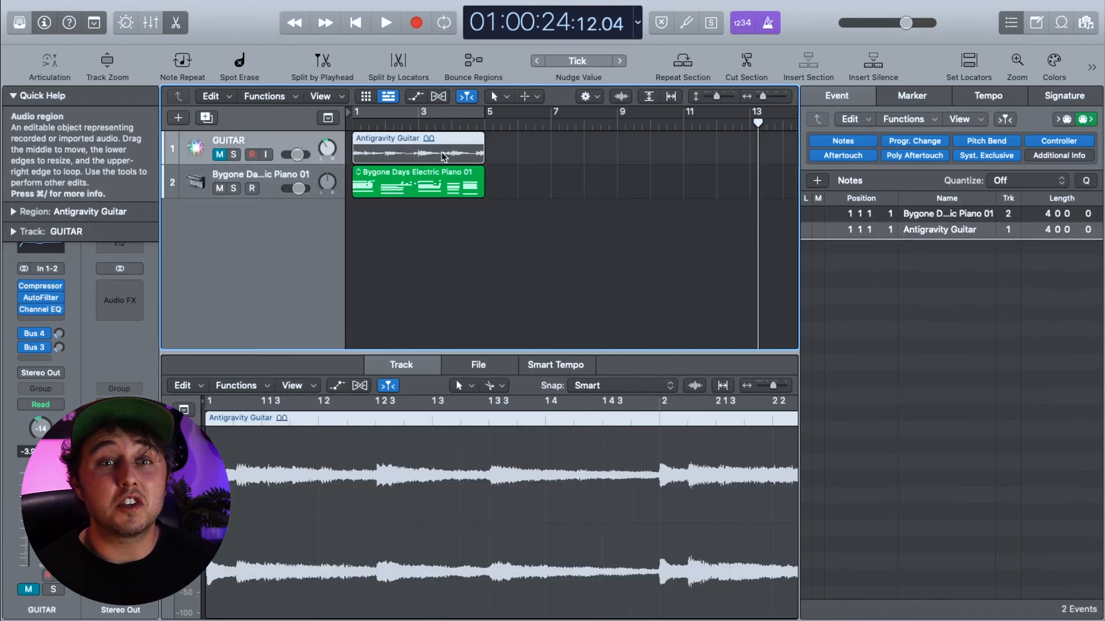
click(926, 98)
click(988, 97)
click(1066, 98)
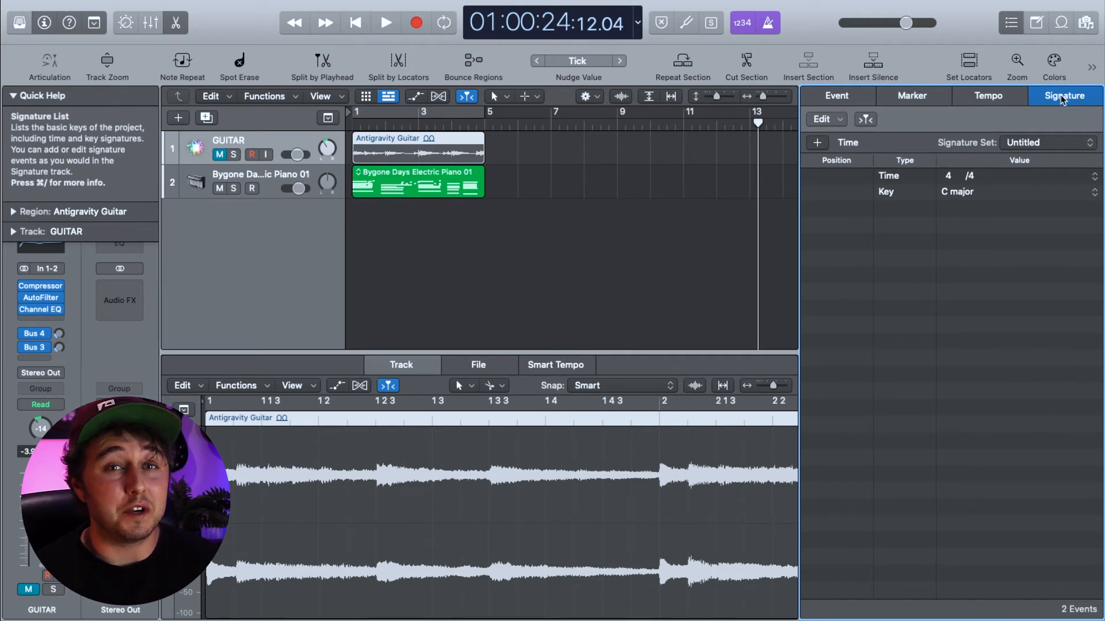
- Read the project notes and the GUITAR track's notes in the Note Pad
click(1036, 22)
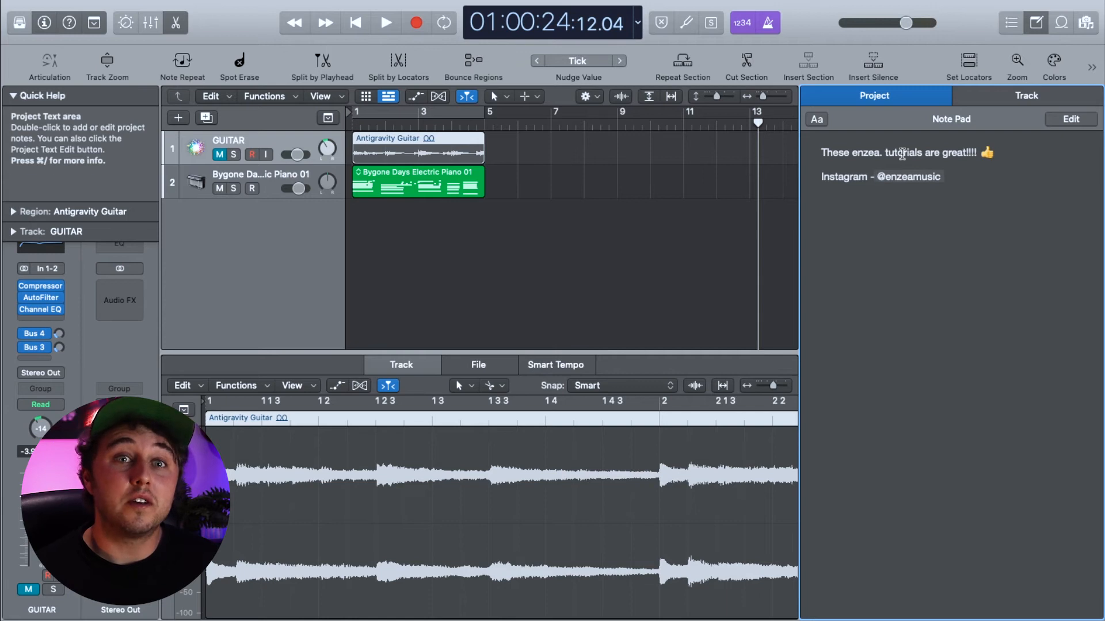
click(999, 101)
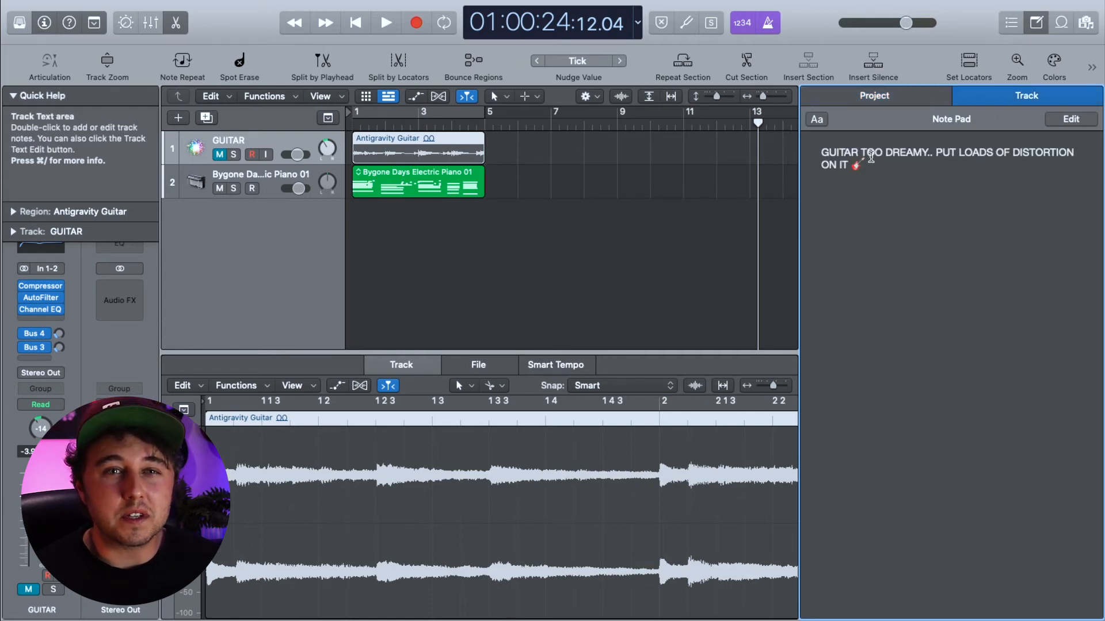
click(214, 139)
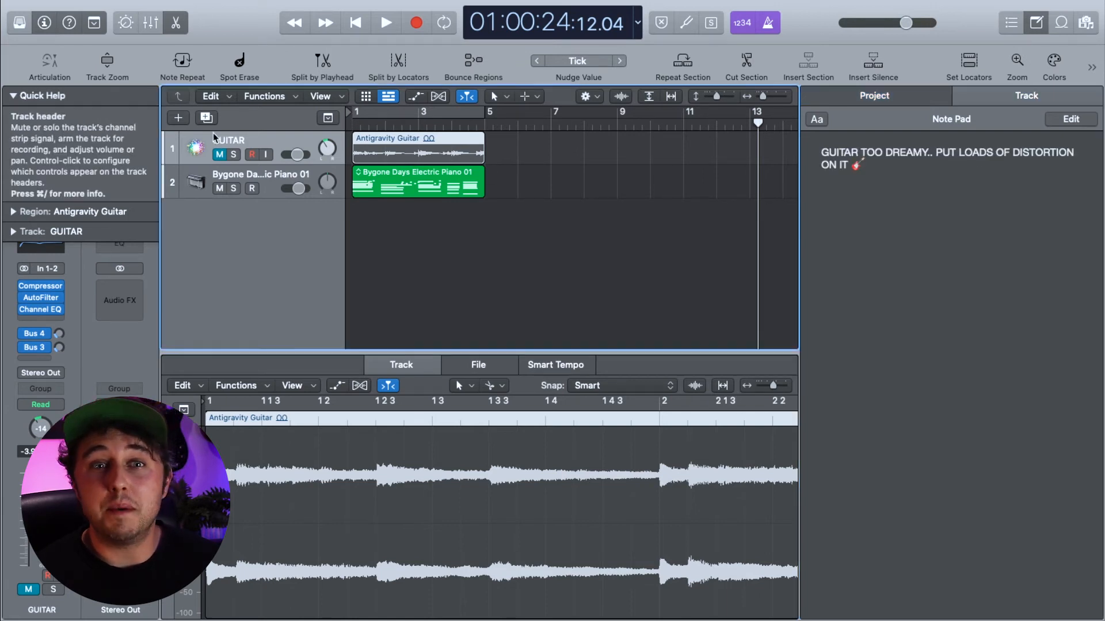
- Load the Crushed patch from the Library onto the GUITAR track and unmute the track
click(17, 23)
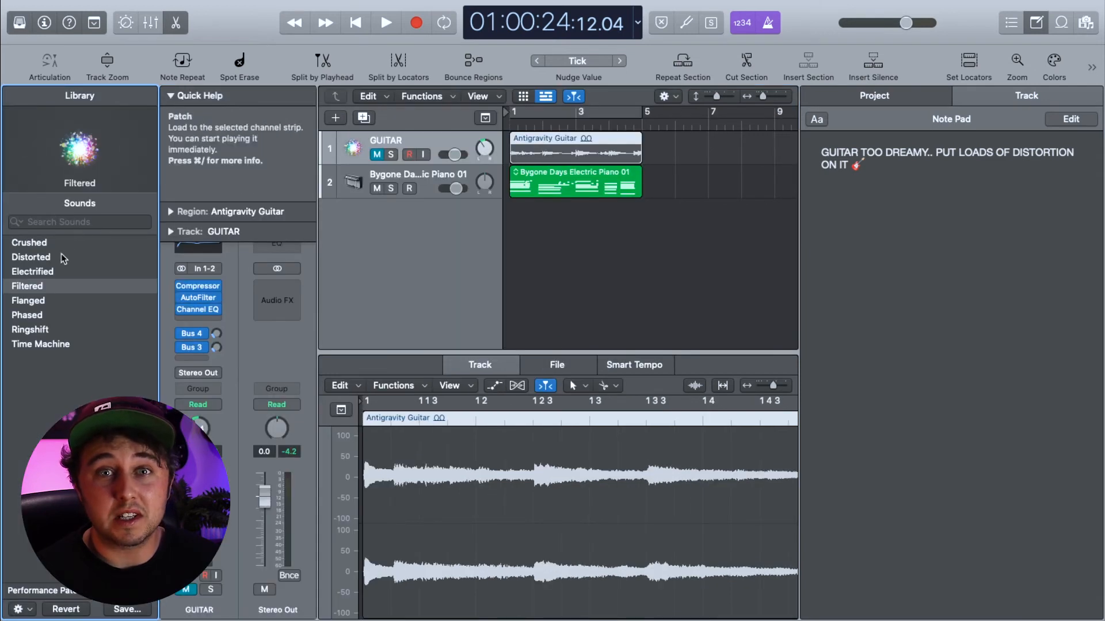
click(30, 242)
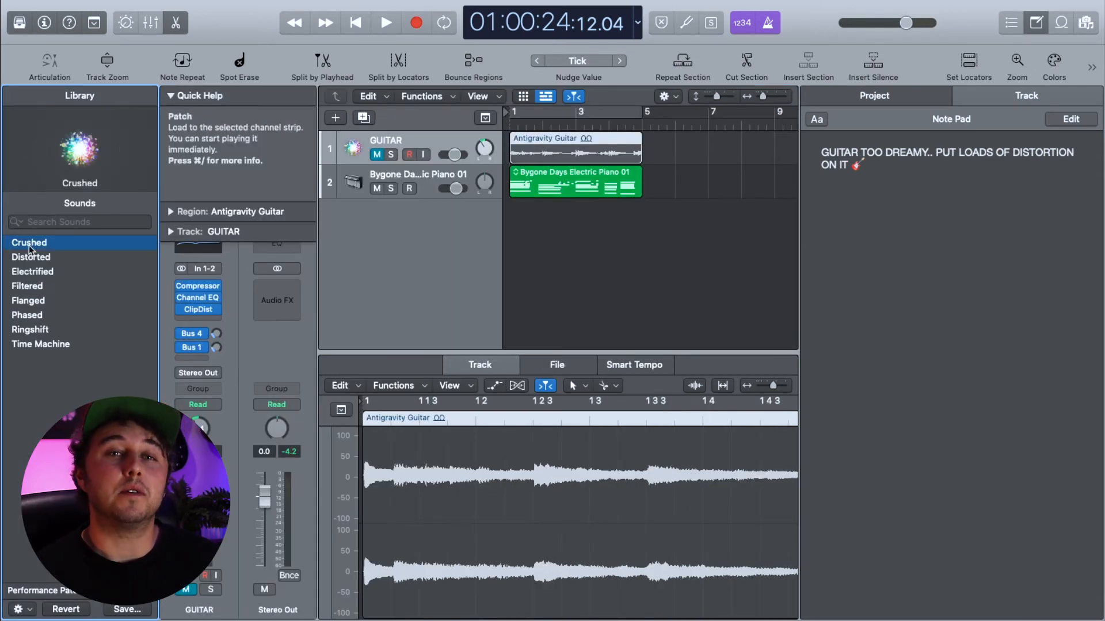
click(378, 156)
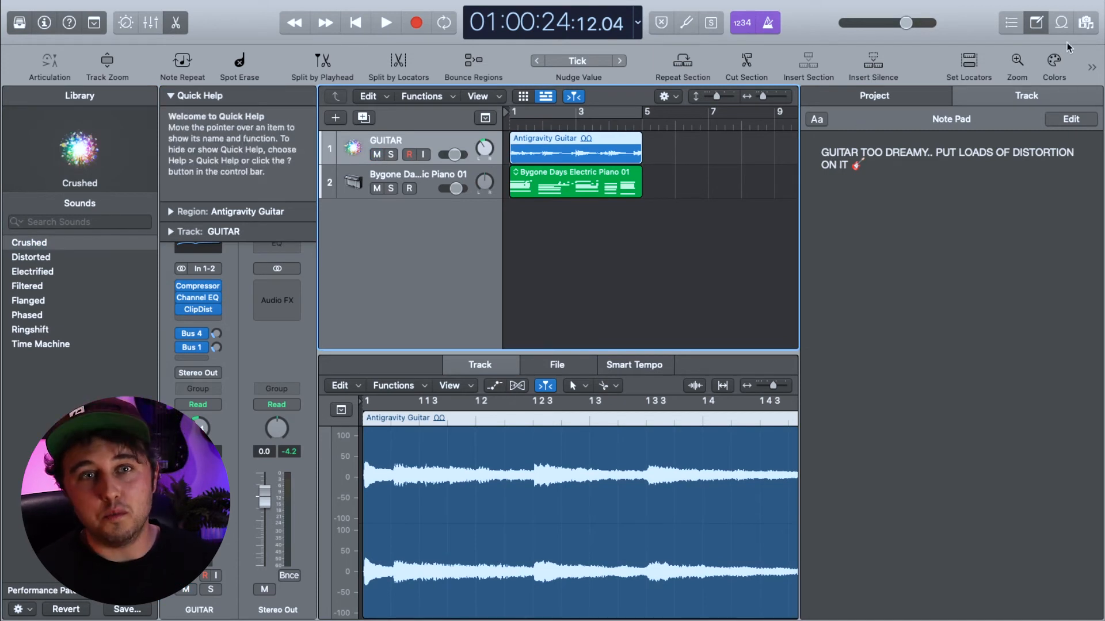
- Browse the Apple Loops by genre and descriptor keywords, then filter them by the Guitars instrument and look through the list
click(1061, 26)
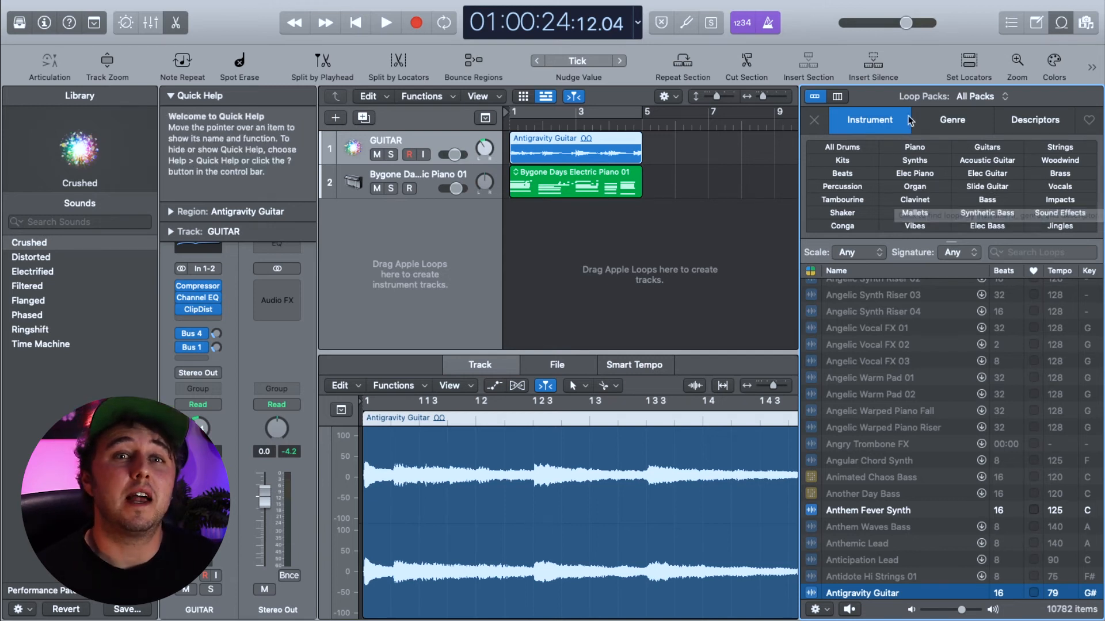
click(953, 121)
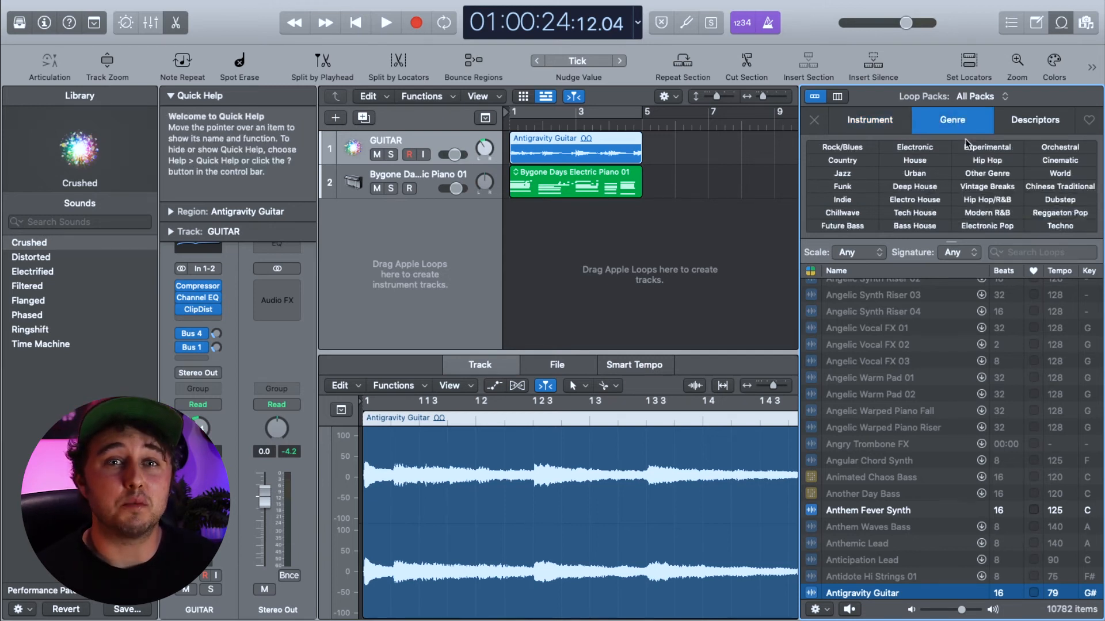
click(1034, 120)
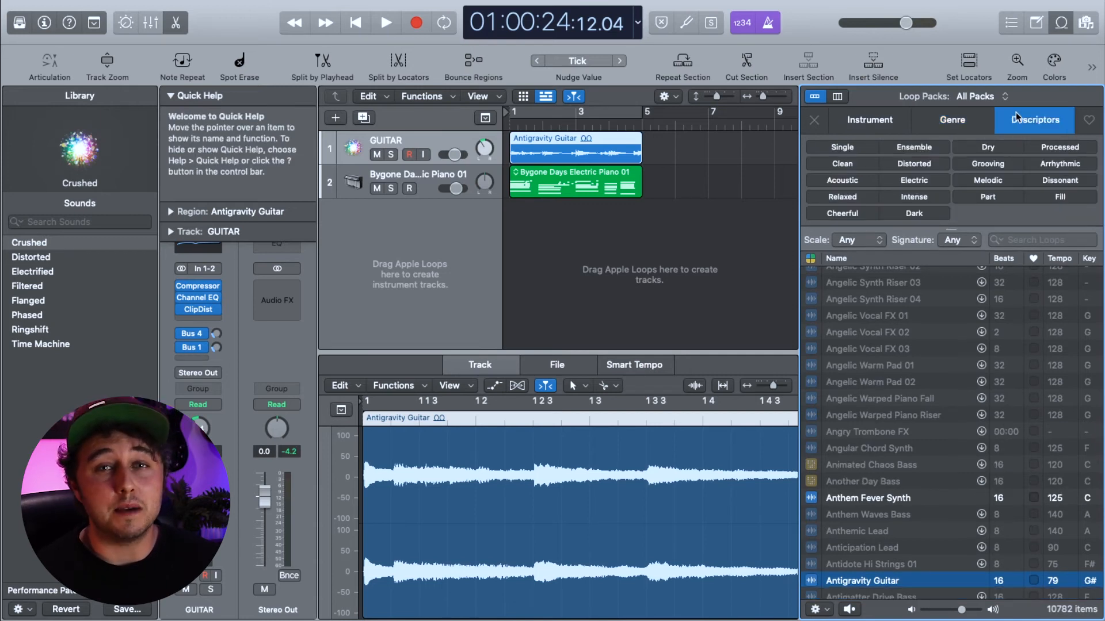
click(861, 123)
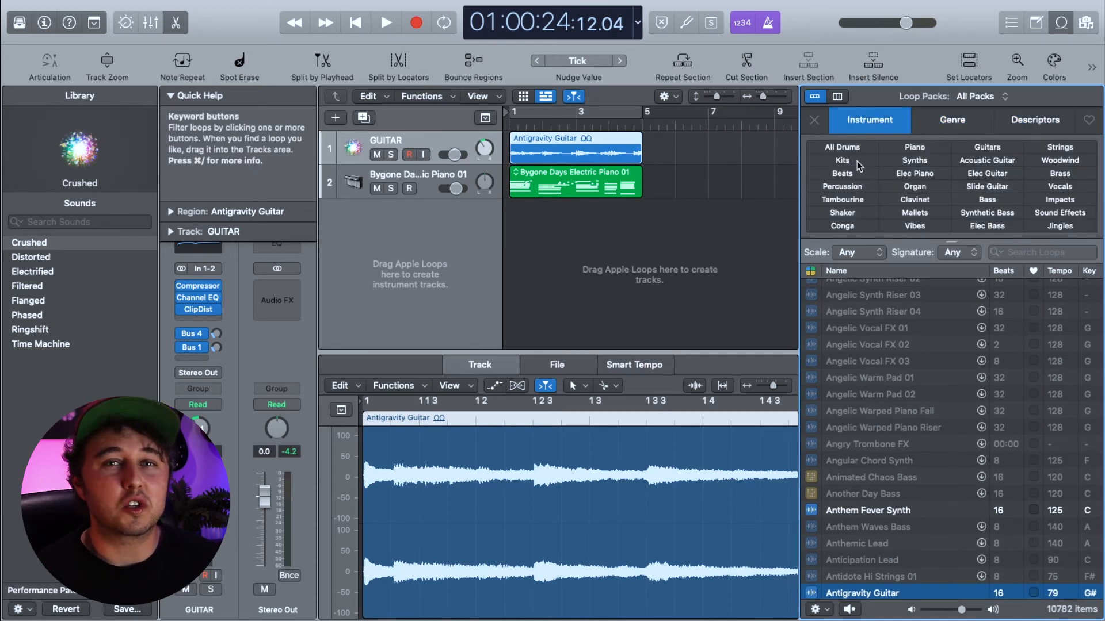
click(972, 147)
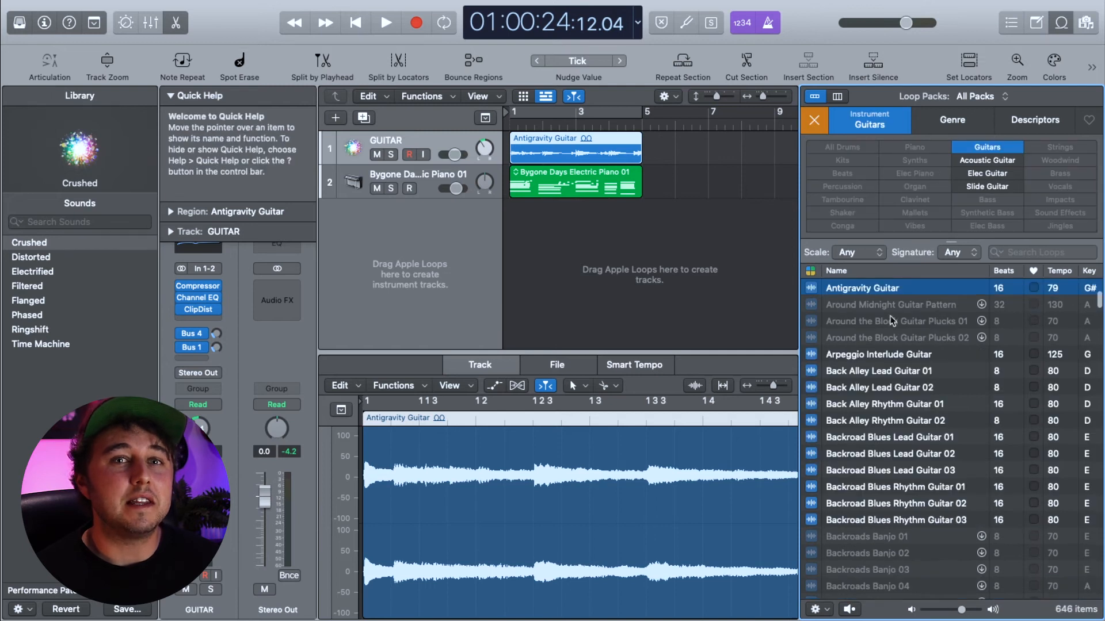
scroll(868, 490, down, 3)
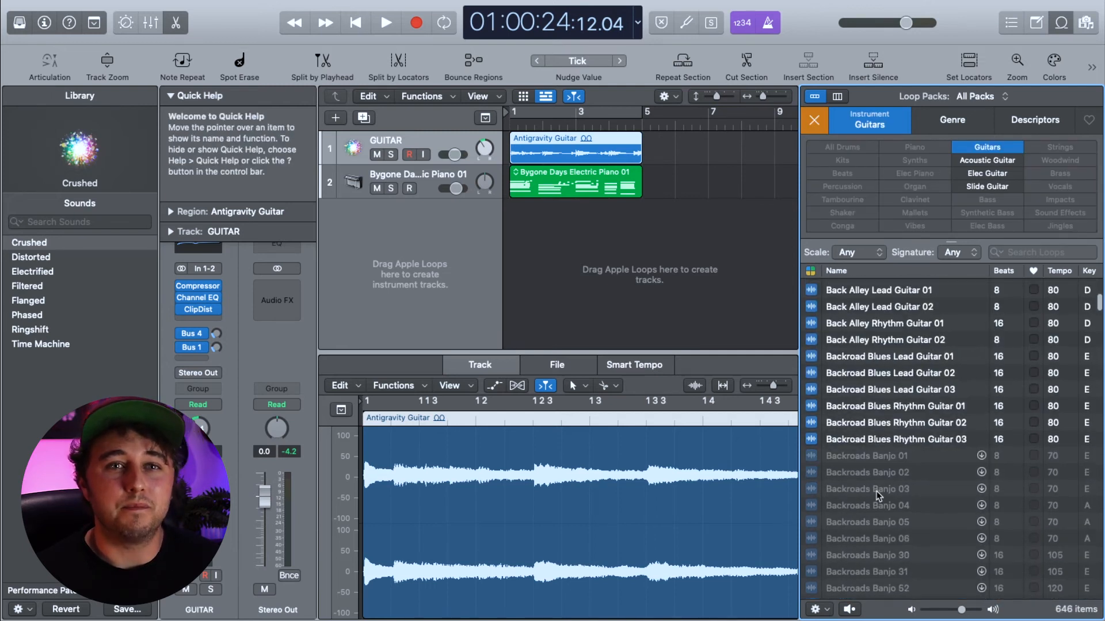
- Preview the Antigravity Guitar loop from the filtered Guitars loops
scroll(876, 492, up, 3)
click(874, 316)
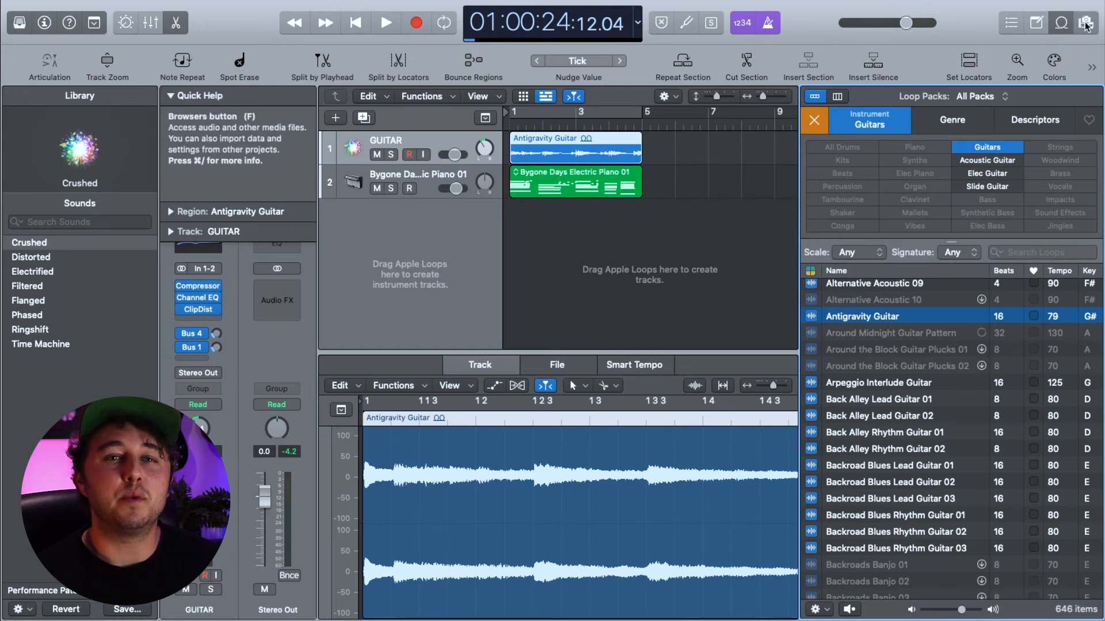
- View the All Files, Media and Project browsers, then close the browser area and the audio editor
key(f)
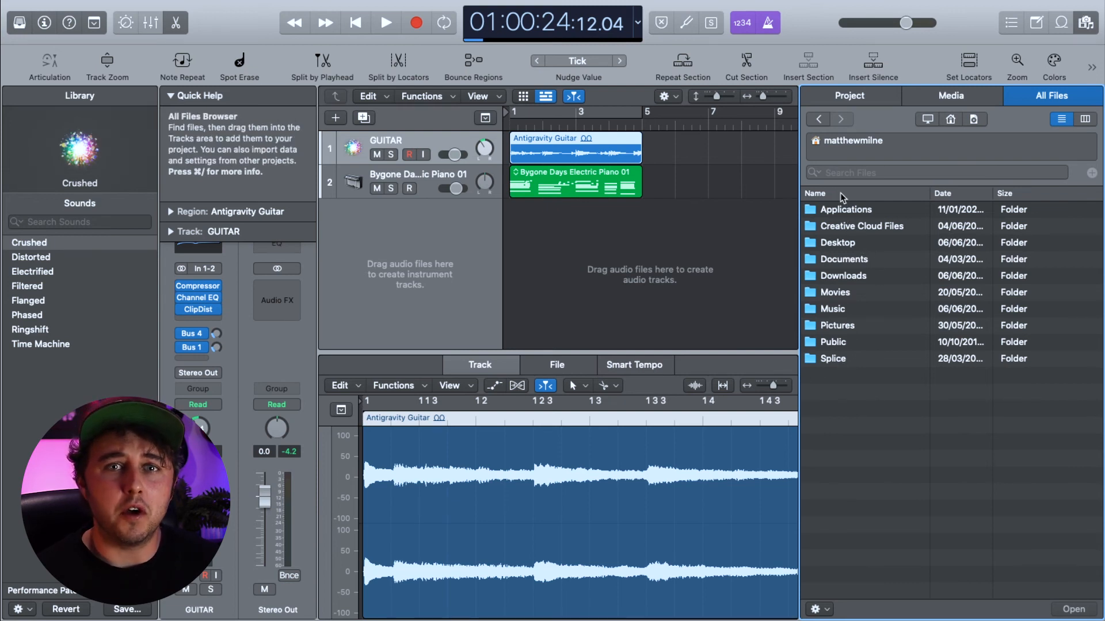
click(967, 101)
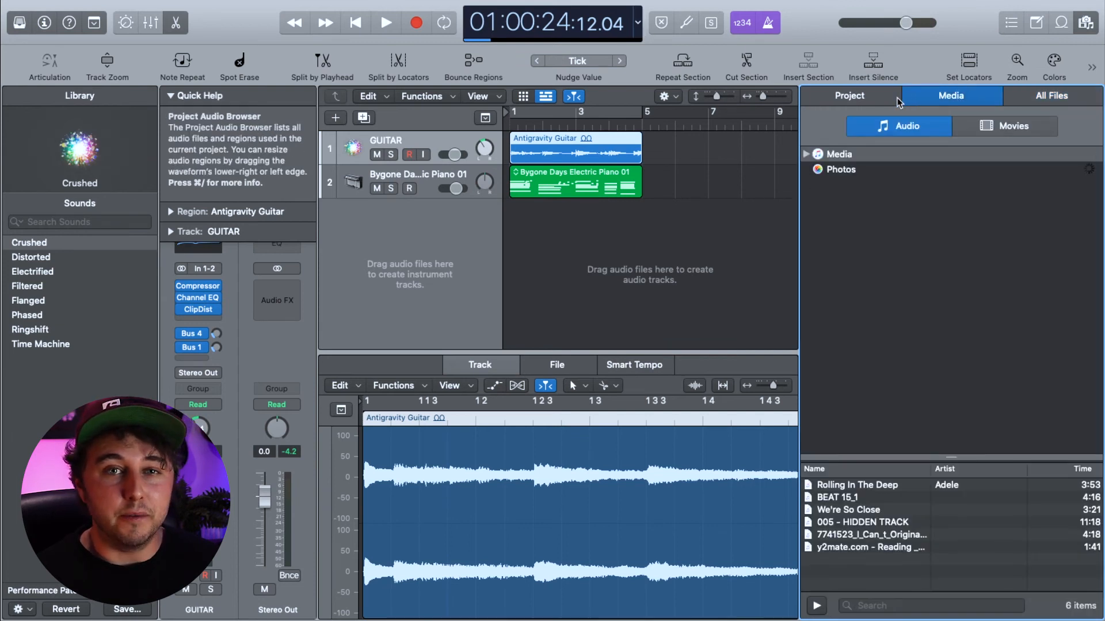
click(898, 101)
click(1019, 95)
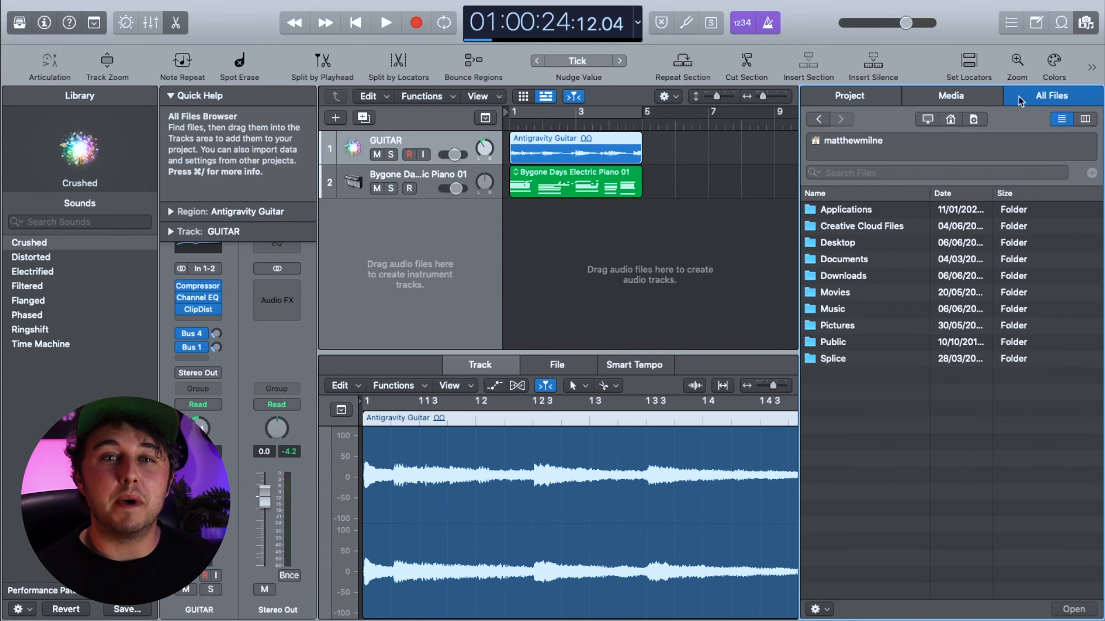
click(1086, 22)
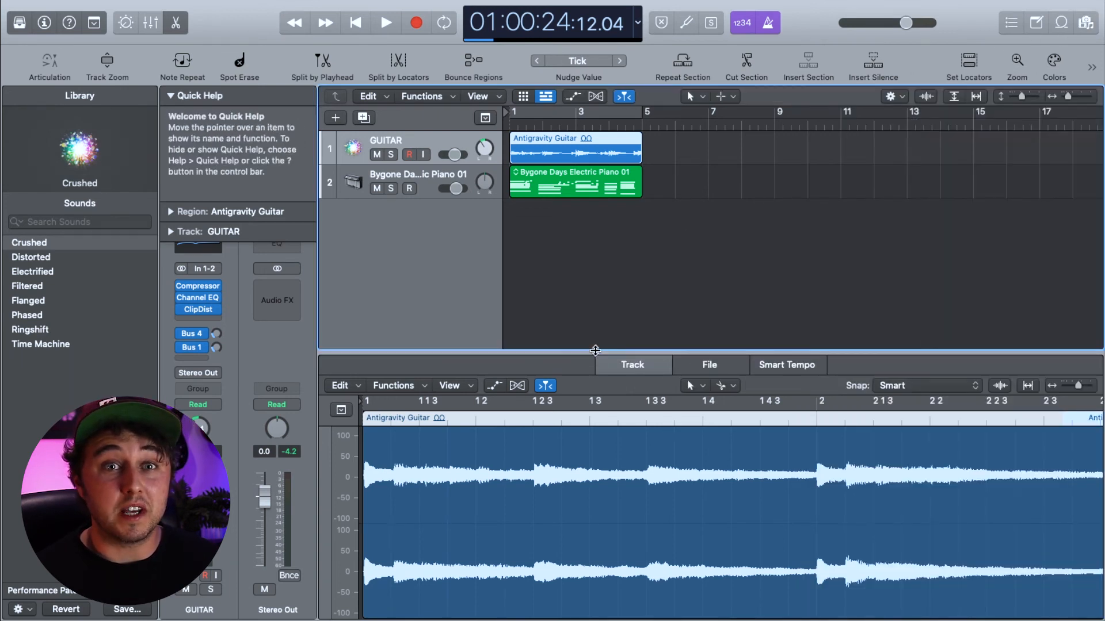
key(e)
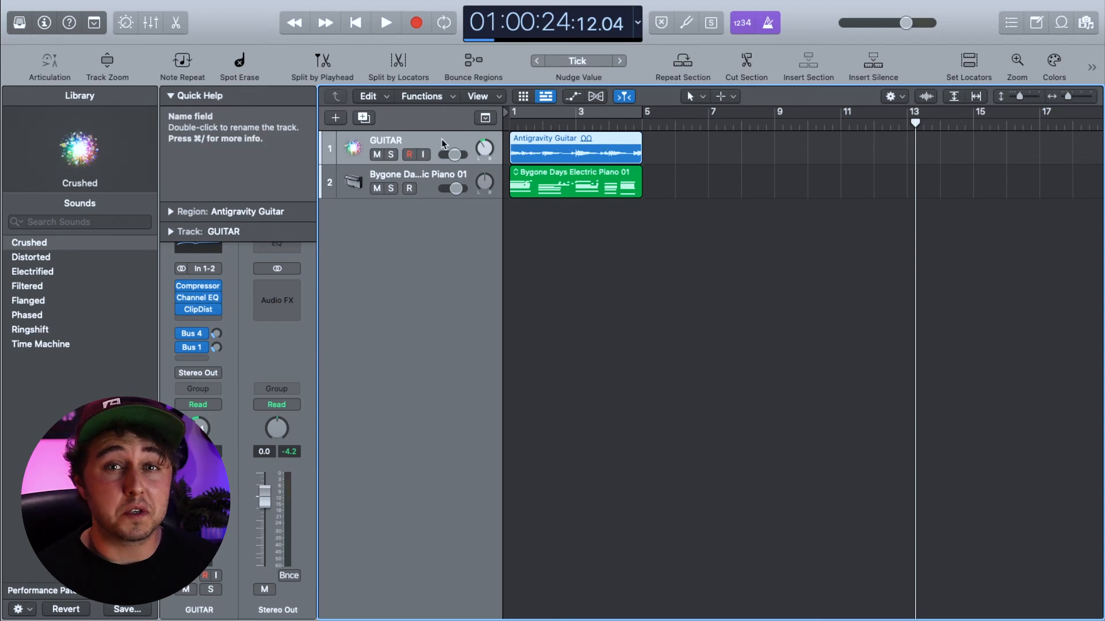
- Try the solo control on the GUITAR track and leave the track muted with solo off
mouse_move(483, 183)
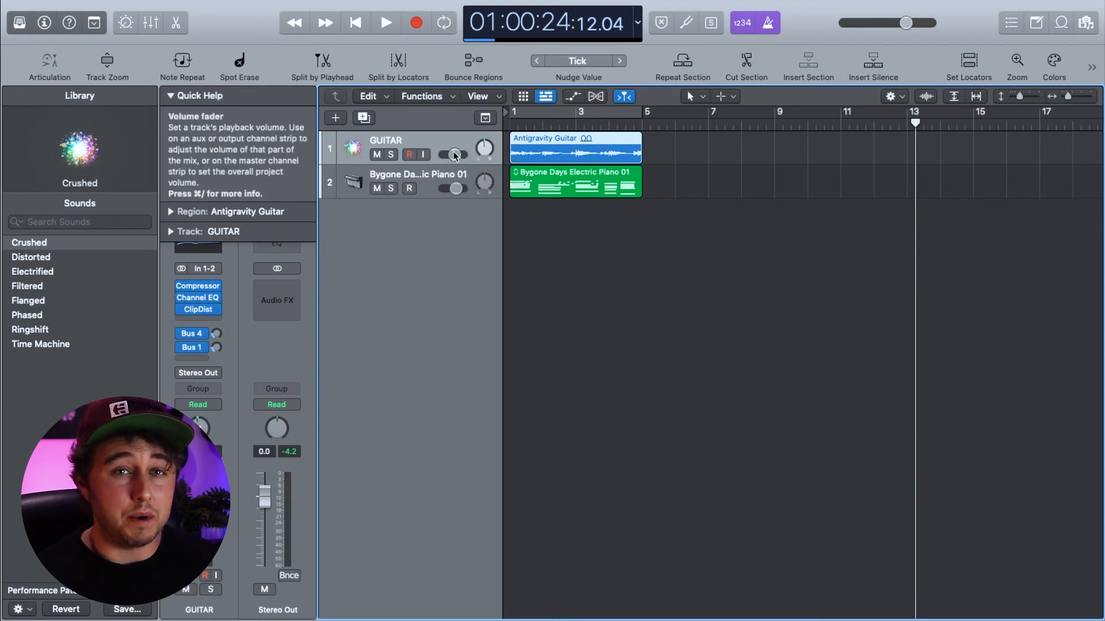
click(391, 155)
click(390, 155)
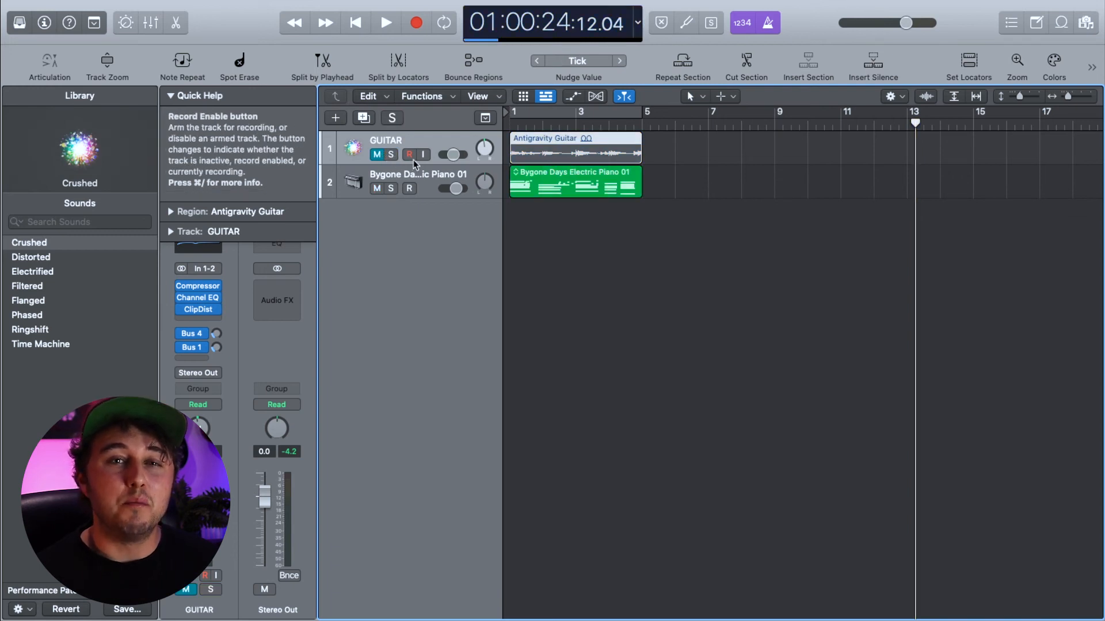
- Turn on a cycle range from bar 1 to bar 5 and enlarge the tracks area vertically and horizontally
click(581, 119)
drag(709, 126, 783, 124)
drag(1020, 97, 1077, 99)
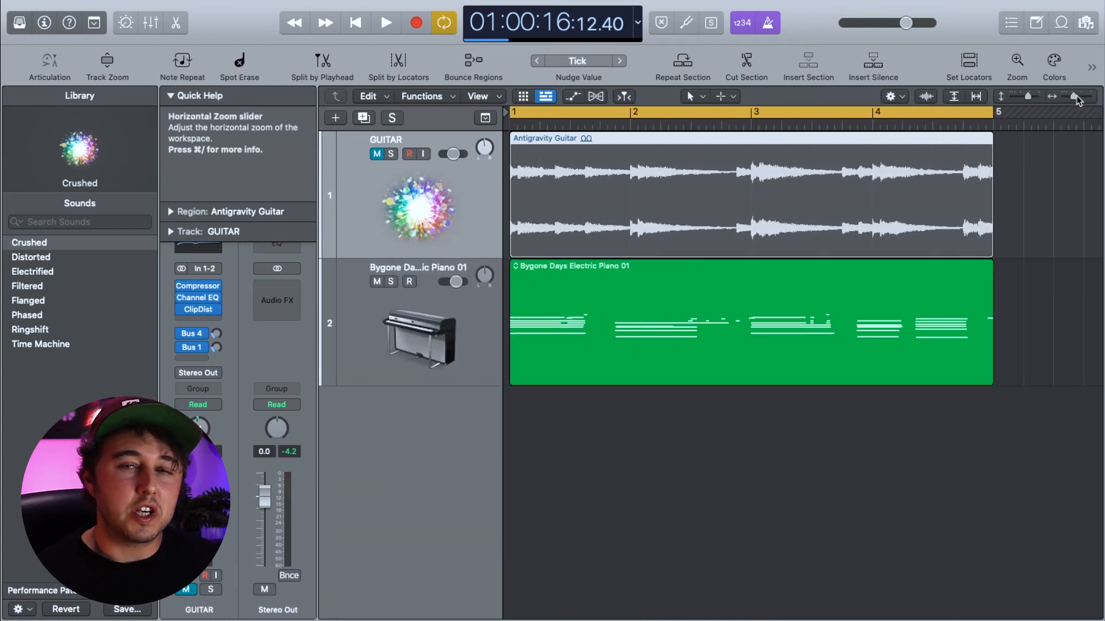
- Show the Live Loops grid alongside the tracks
click(522, 97)
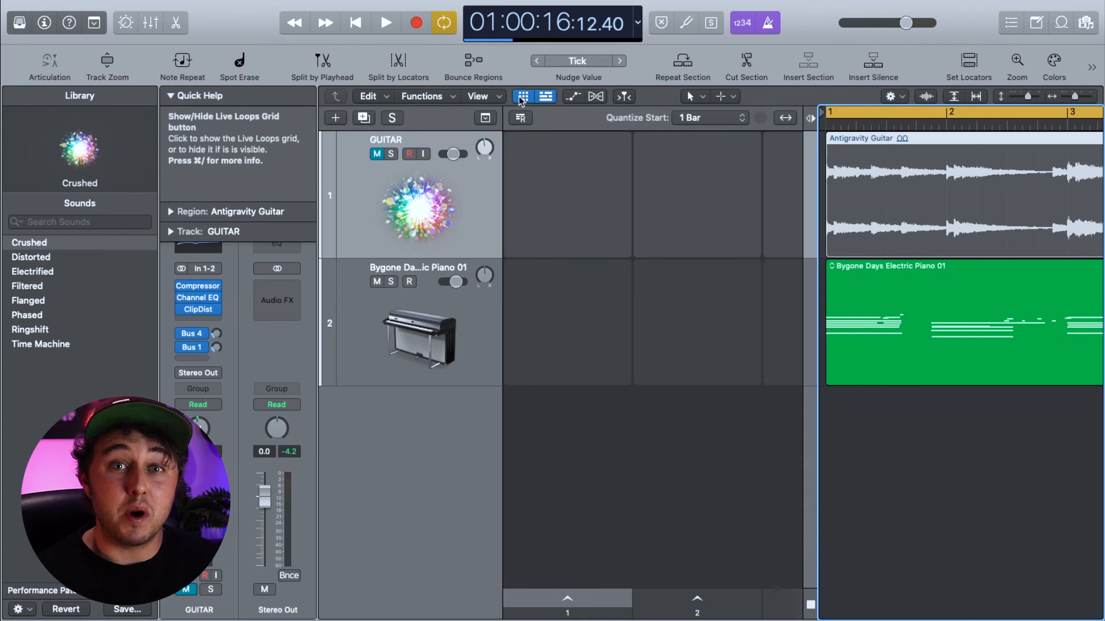